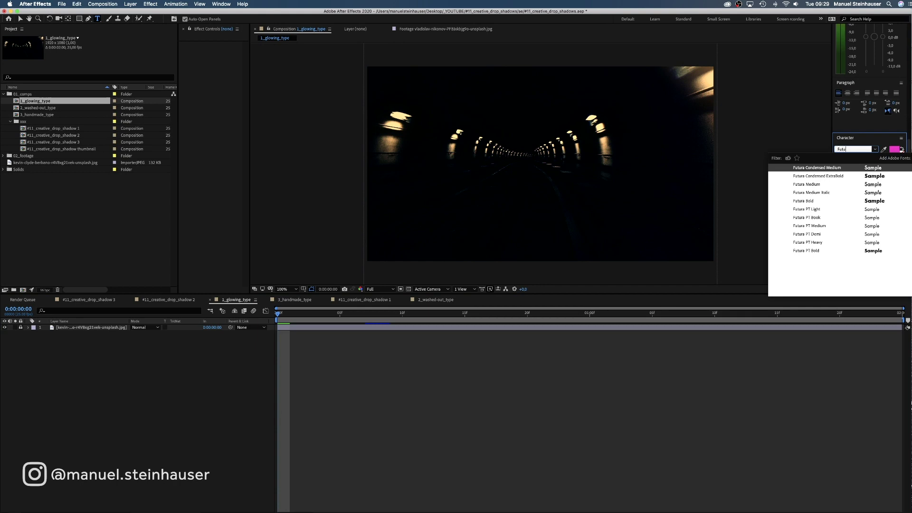
- Set the text font to Futura Bold at a size of 155 px
left_click(818, 202)
left_click(850, 168)
type("155")
key("Return")
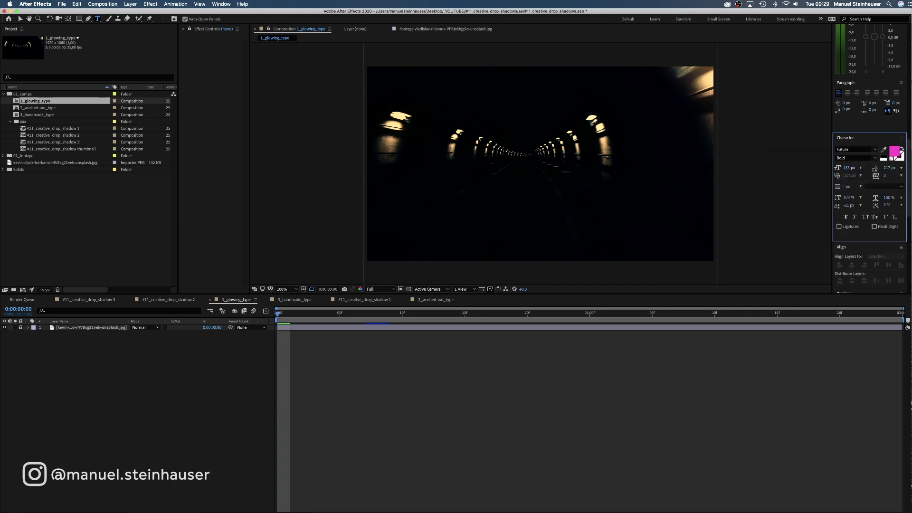
- Set the text fill color to orange with RGB values 255, 110, 0
left_click(894, 151)
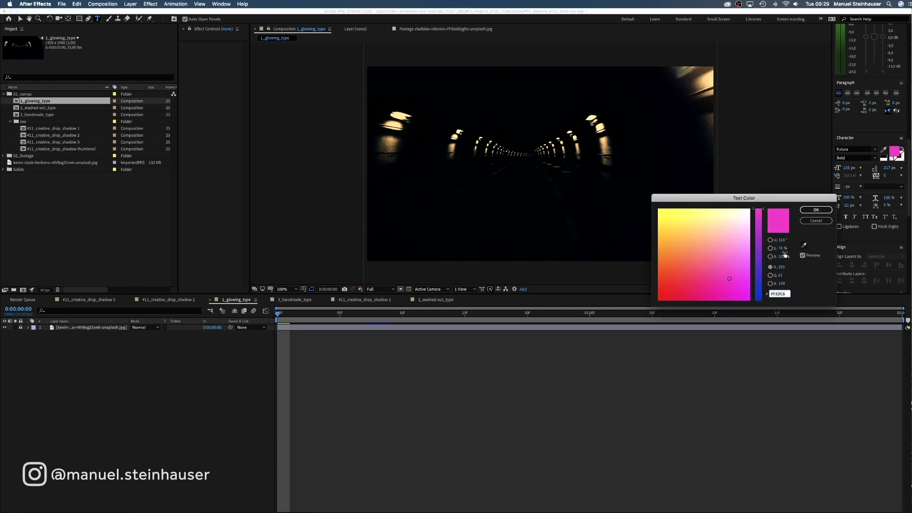
left_click(782, 273)
type("110")
key("Tab")
type("0")
key("Return")
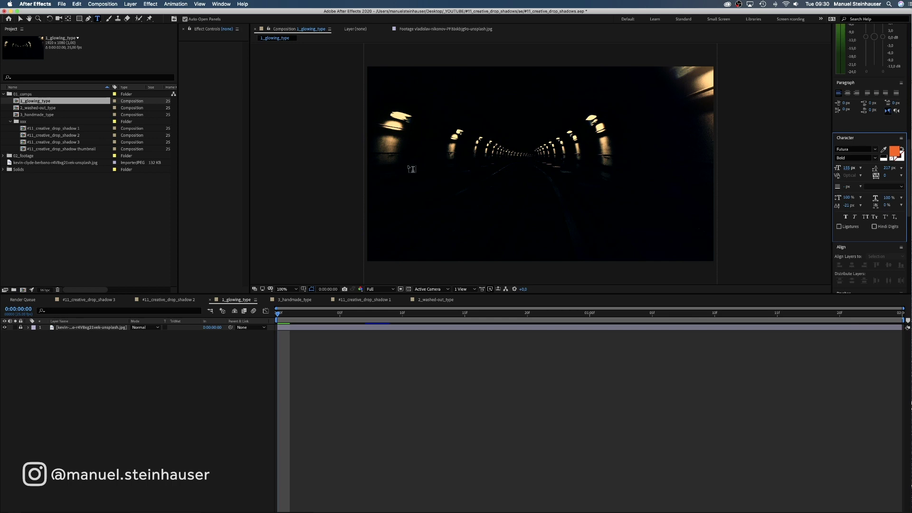
- Add the text "GLOWING TYPE" across the middle of the tunnel image
left_click(410, 170)
type("GLO")
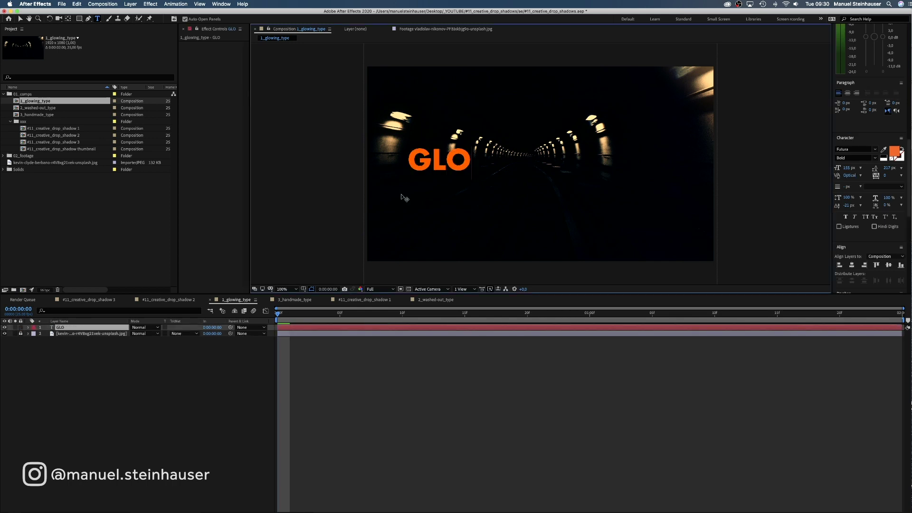
type("WING TYPE")
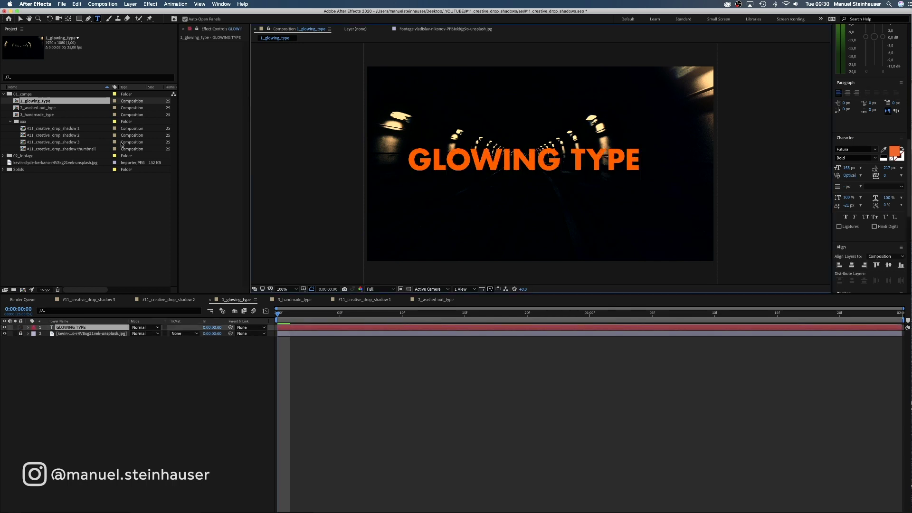
left_click(20, 18)
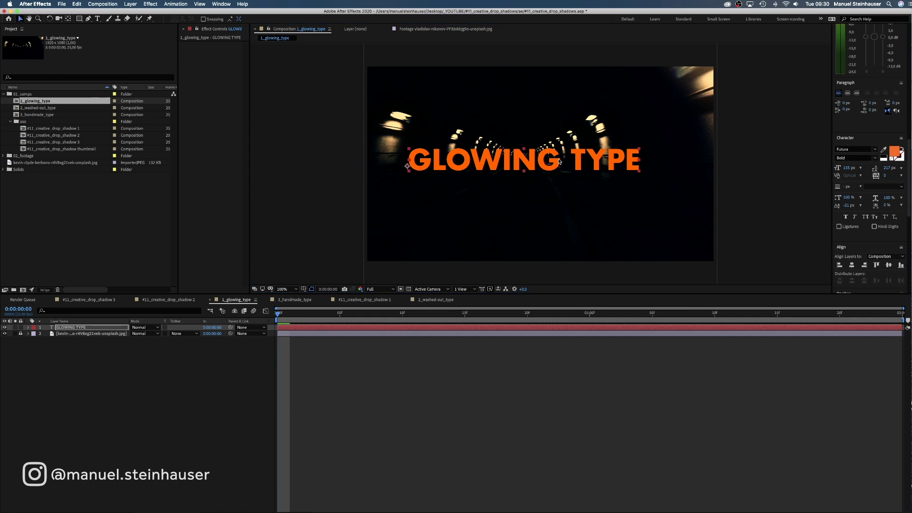
- Duplicate the GLOWING TYPE layer and apply the Drop Shadow effect to the copy
key("super+d")
left_click_drag(848, 177, 165, 71)
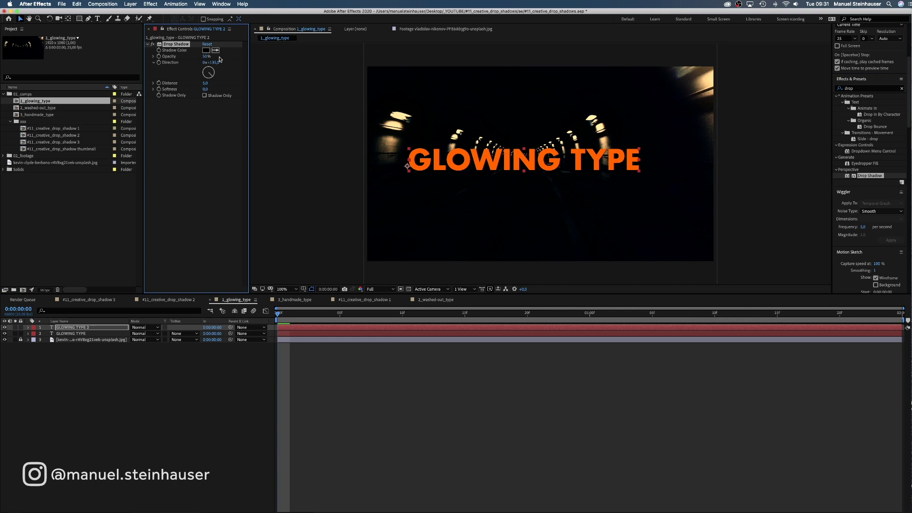
- Set the drop shadow color to yellow with RGB values 255, 255, 0
left_click(206, 50)
left_click(778, 267)
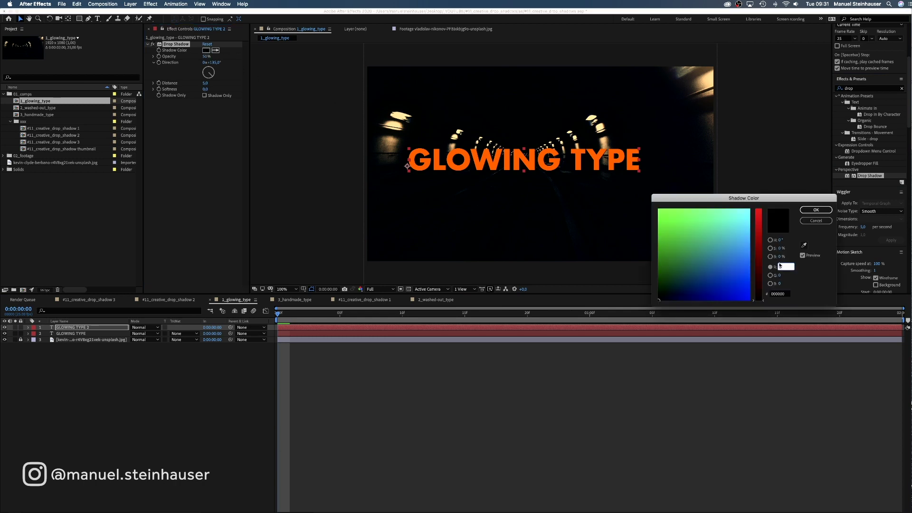
type("255")
key("Tab")
type("255")
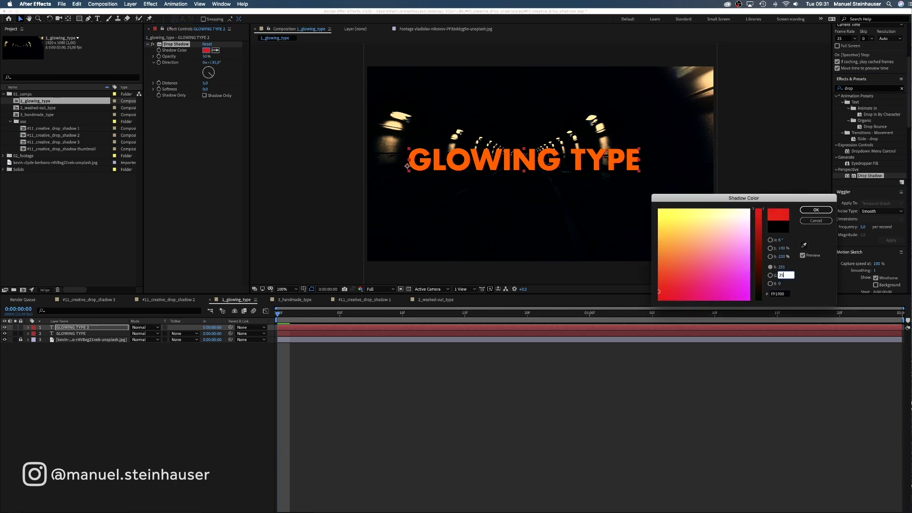
key("Tab")
key("Return")
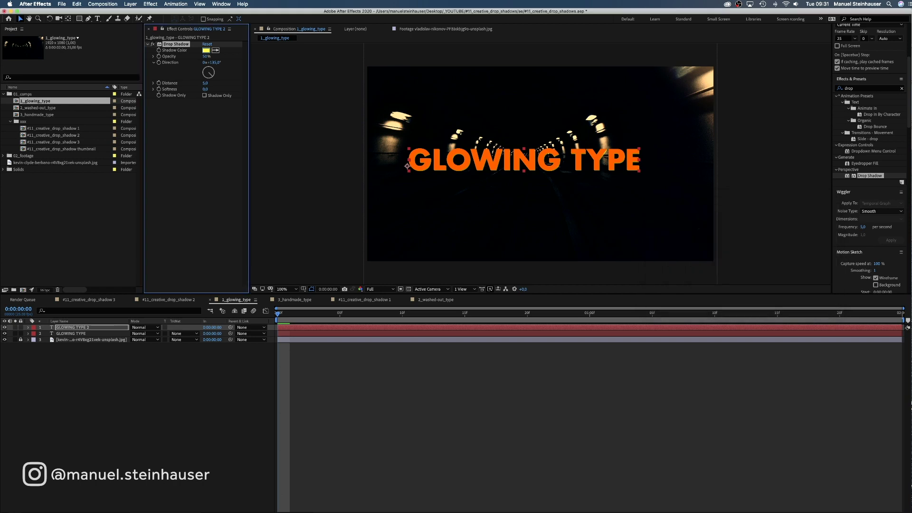
- Set the drop shadow's distance to 0 and softness to 65, and enable Shadow Only
left_click_drag(205, 83, 186, 87)
left_click(204, 88)
type("65")
key("Return")
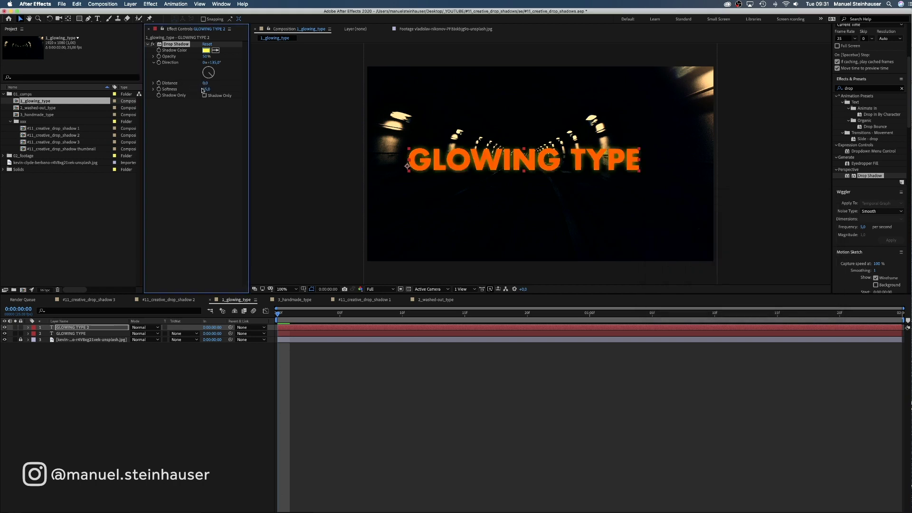
left_click(204, 95)
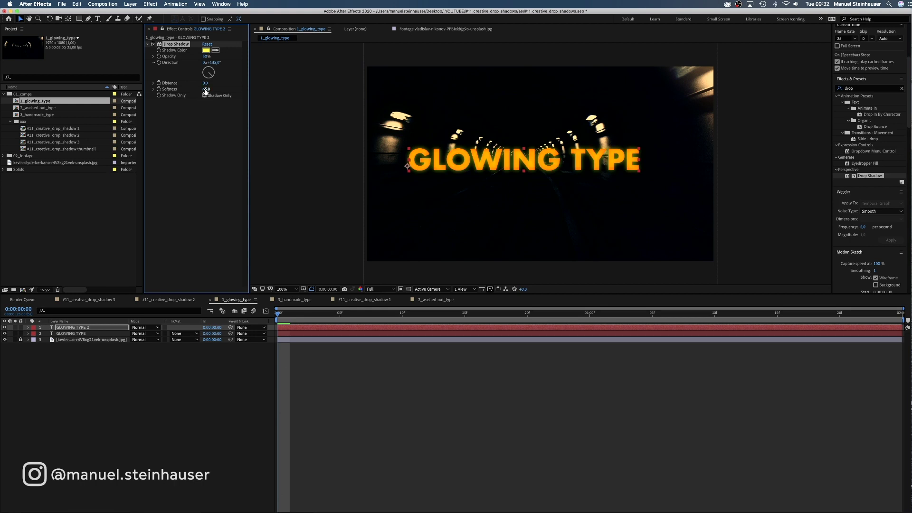
left_click_drag(199, 91, 204, 90)
left_click(205, 89)
type("55")
key("Return")
- Duplicate the yellow shadow layer and move the copy directly below the original text layer
left_click(65, 328)
key("super+d")
left_click_drag(68, 329, 69, 343)
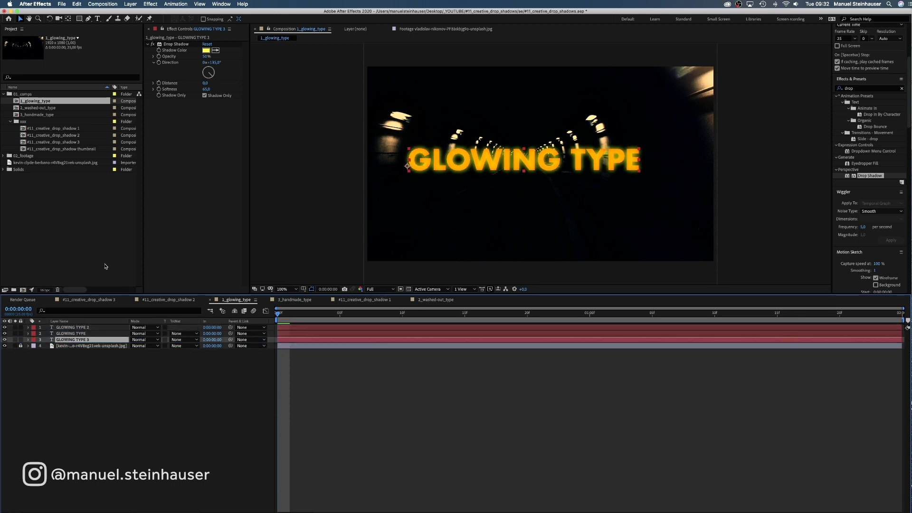
- Change the drop shadow color of the GLOWING TYPE 3 layer to red
left_click(206, 50)
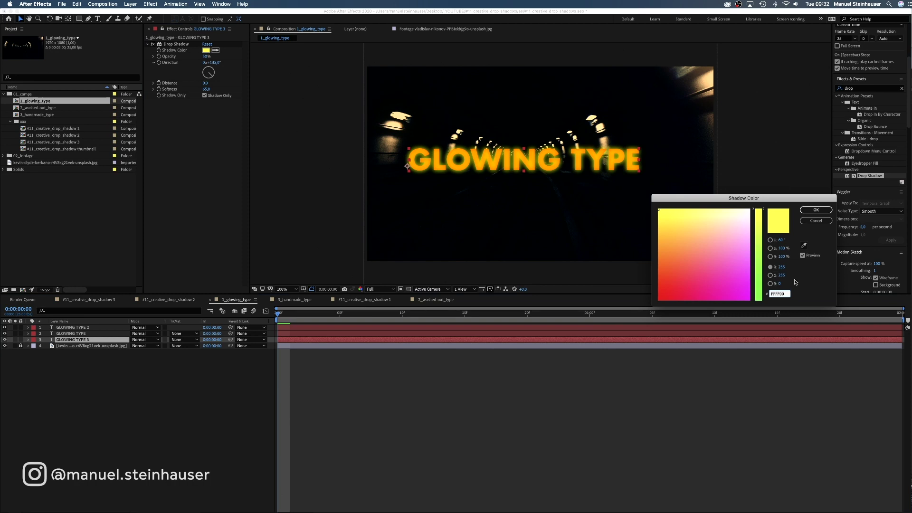
left_click_drag(781, 275, 684, 305)
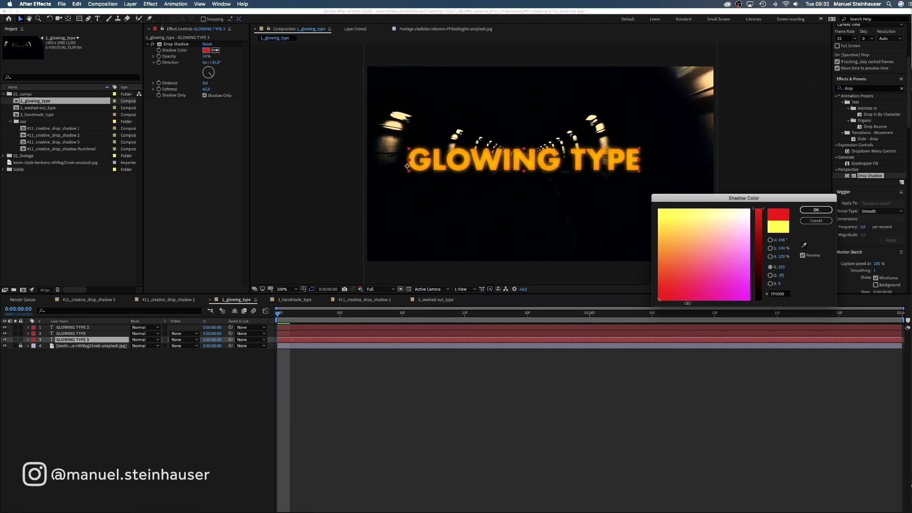
left_click(816, 210)
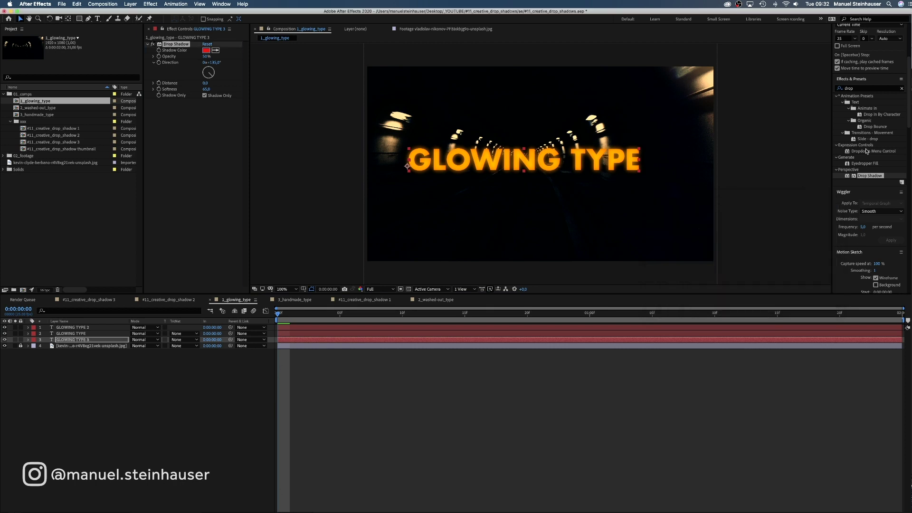
- Find the Turbulent Displace effect and apply it to the red shadow layer
left_click(858, 90)
type("tu")
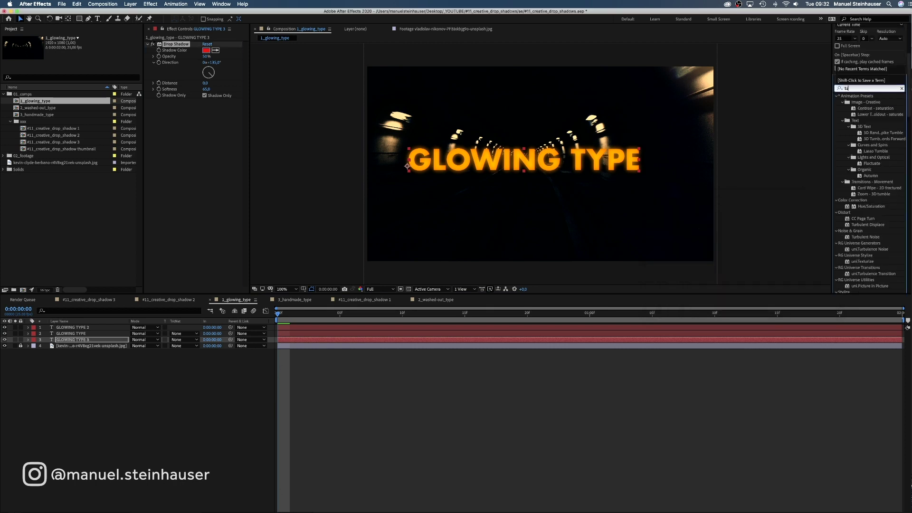
type("rbulent")
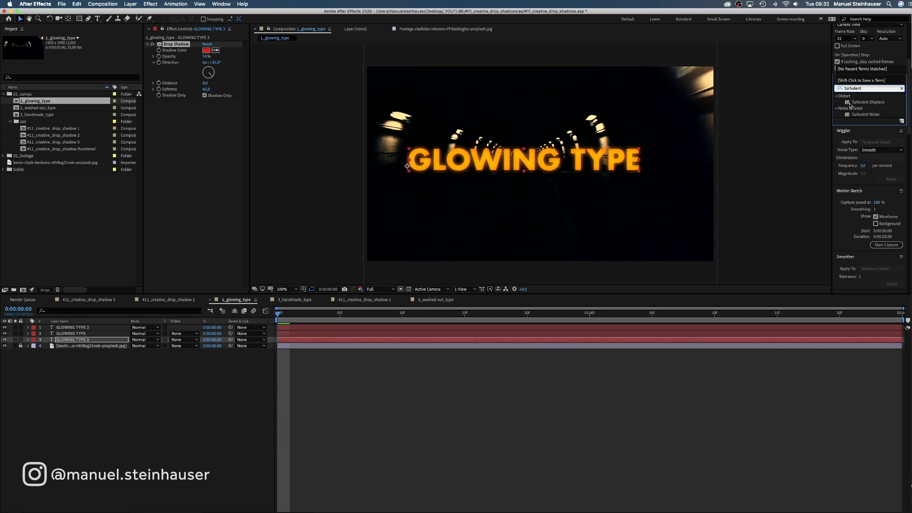
left_click_drag(848, 103, 170, 187)
- Set the Turbulent Displace amount to 35 and size to 25, and raise its complexity
left_click(206, 114)
type("35")
key("Return")
left_click(207, 119)
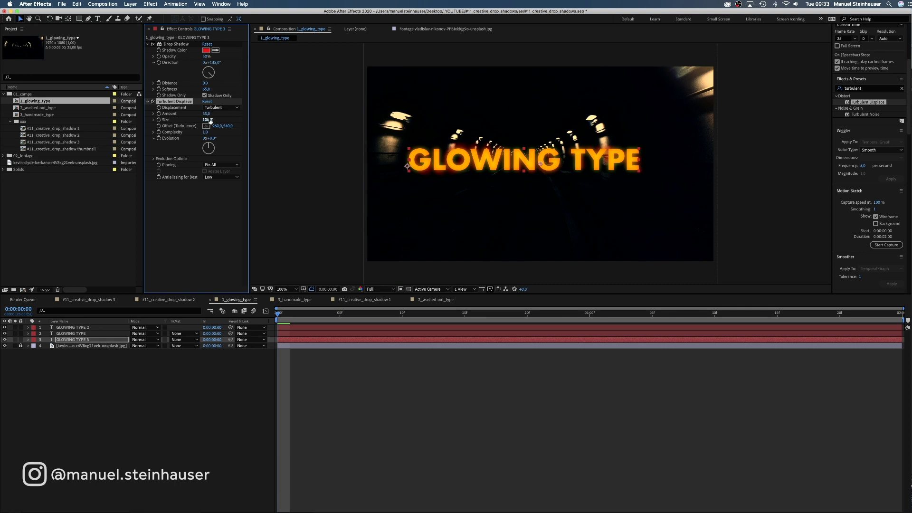
type("25")
key("Return")
left_click_drag(208, 133, 250, 128)
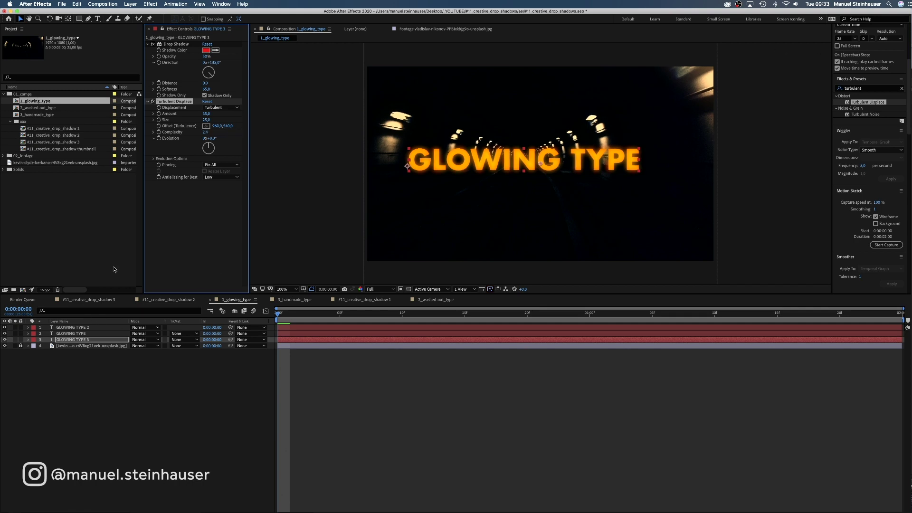
- Keyframe the Turbulent Displace evolution at the first frame and again at the end of the composition
left_click(159, 138)
left_click_drag(283, 313, 895, 338)
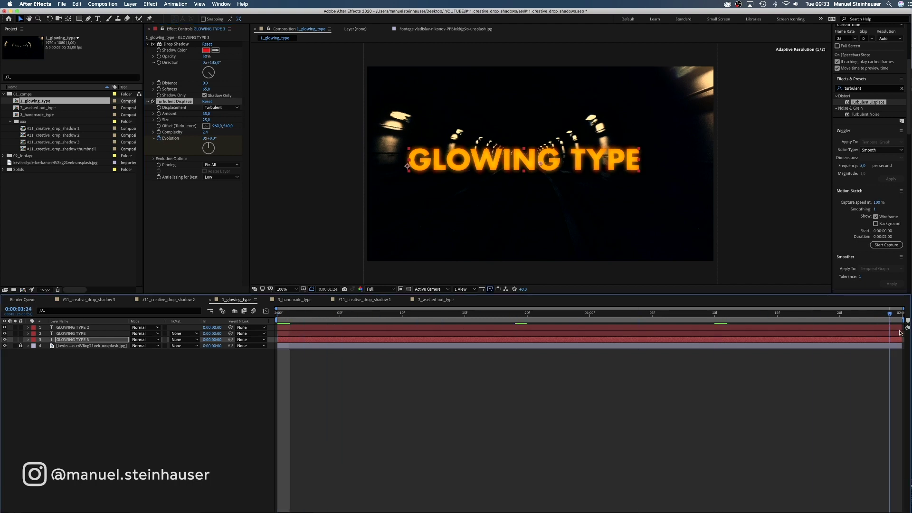
left_click(207, 138)
key("Return")
- Preview the displaced glow animation from the first frame
left_click_drag(877, 318, 278, 315)
key("space")
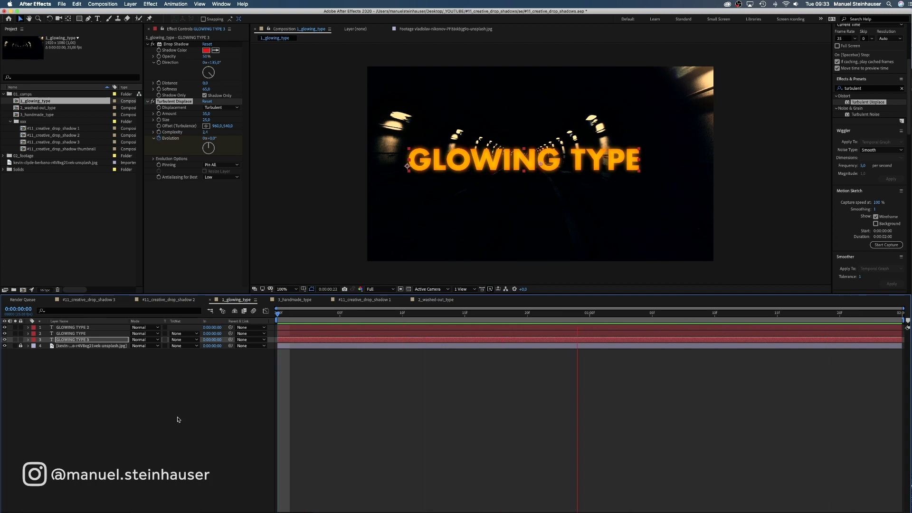
key("space")
key("Home")
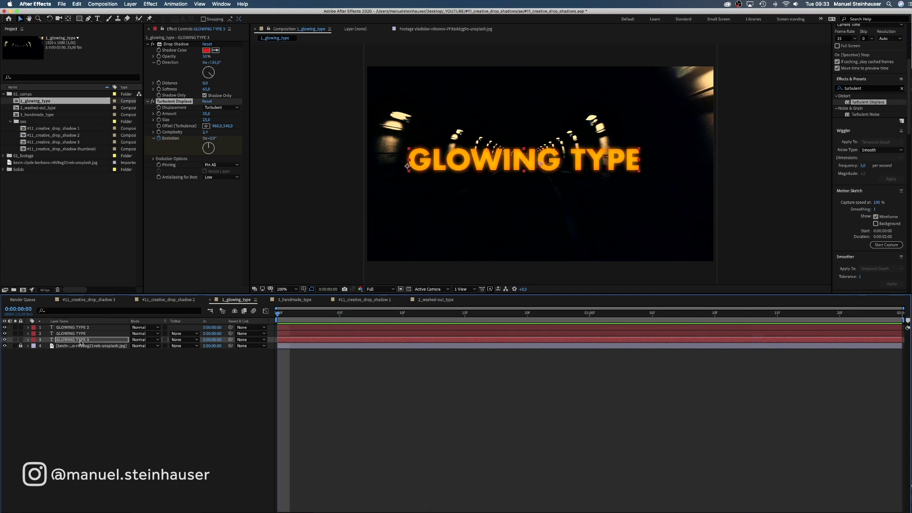
- Raise the yellow drop shadow's opacity on the GLOWING TYPE 2 layer to about 80% and preview the result
left_click(67, 328)
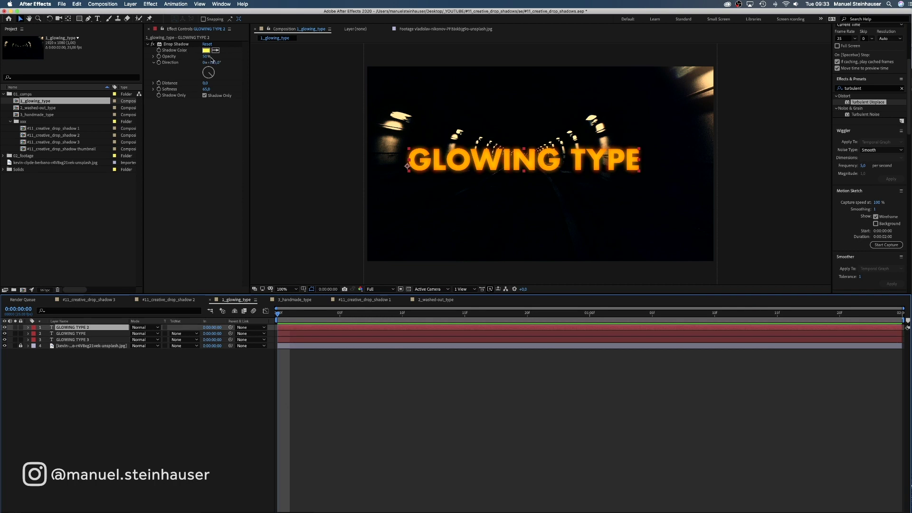
left_click_drag(204, 57, 233, 54)
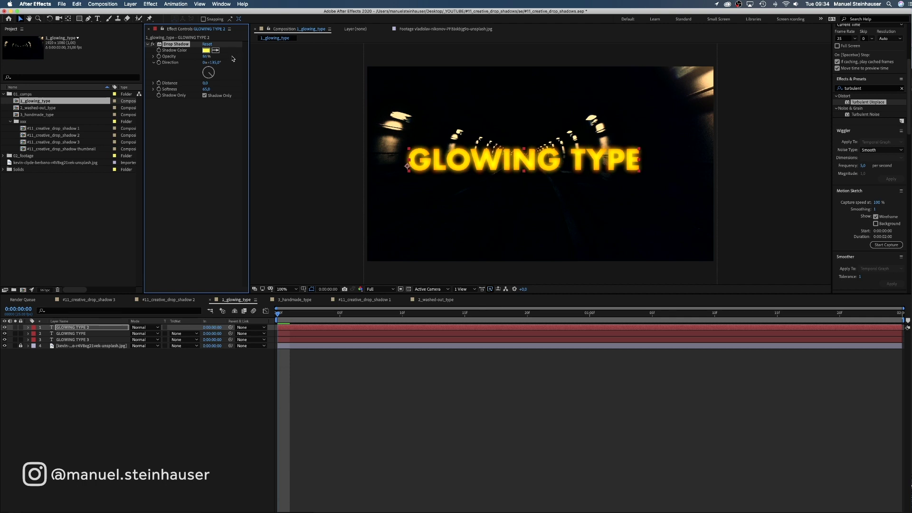
key("space")
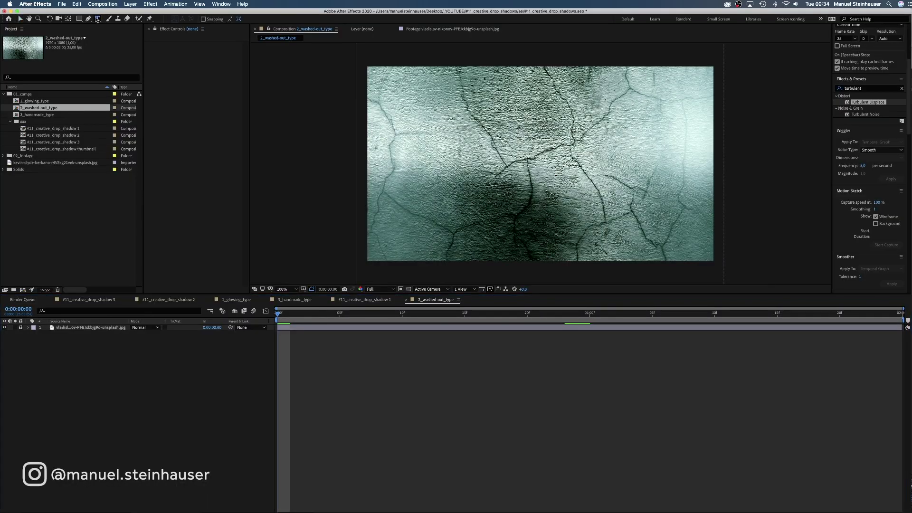
- Set the text fill color for the 2_washed-out_type composition to dark blue with RGB values 0, 35, 85
left_click(97, 19)
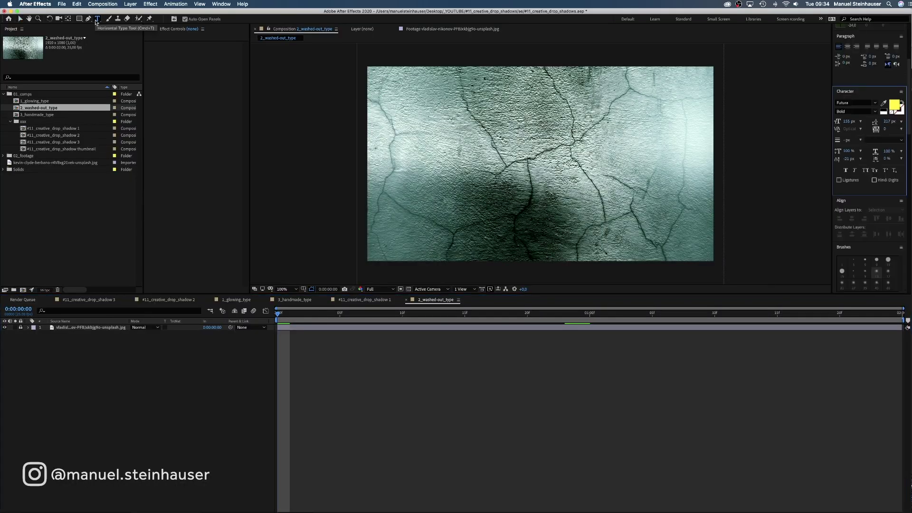
left_click(892, 107)
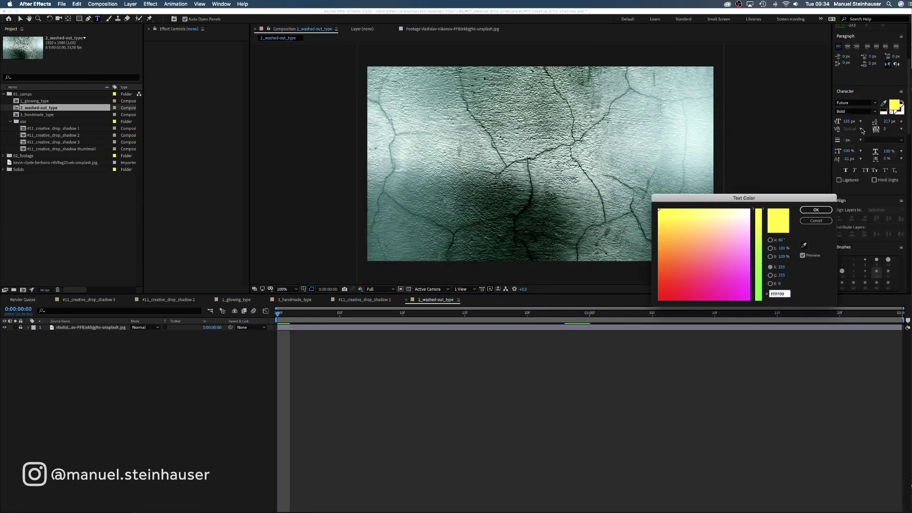
left_click(781, 267)
type("0")
key("Tab")
type("35")
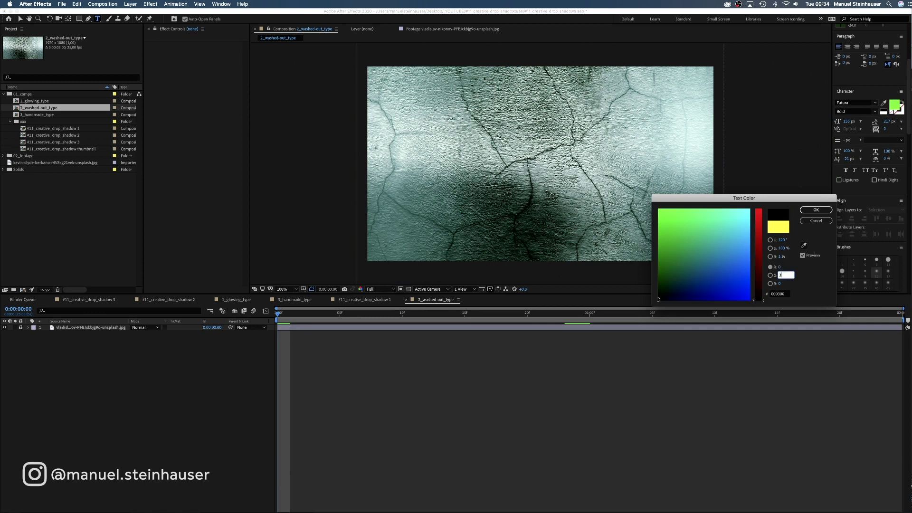
key("Tab")
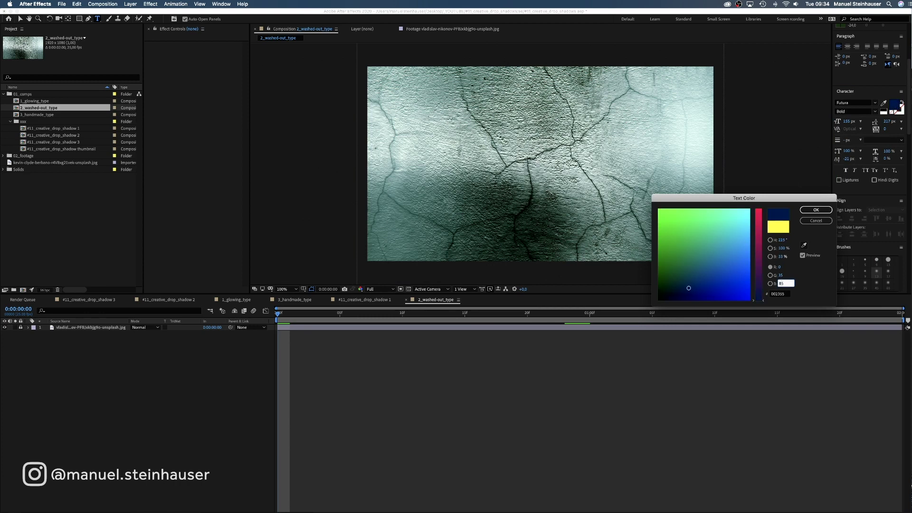
key("Return")
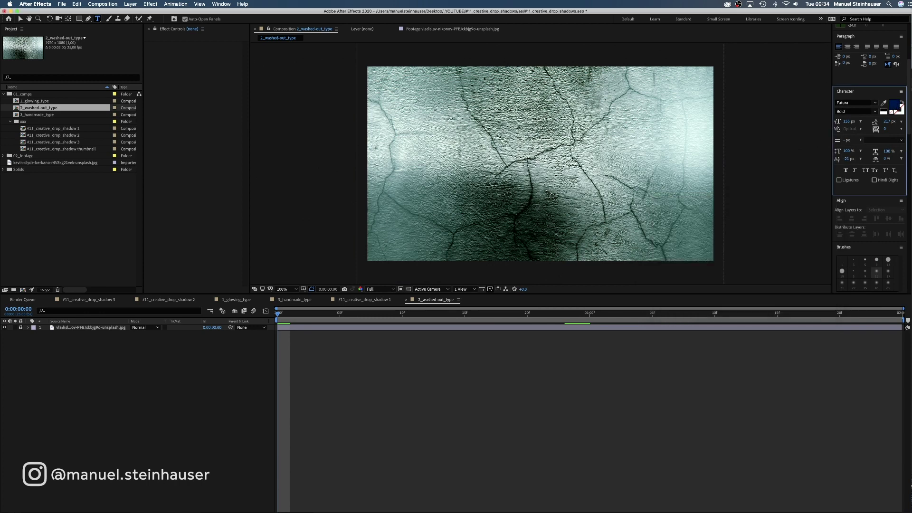
- Add the text "WASHED-OUT TYPE" over the cracked wall and move it to the center of the frame
left_click(406, 171)
type("WASH")
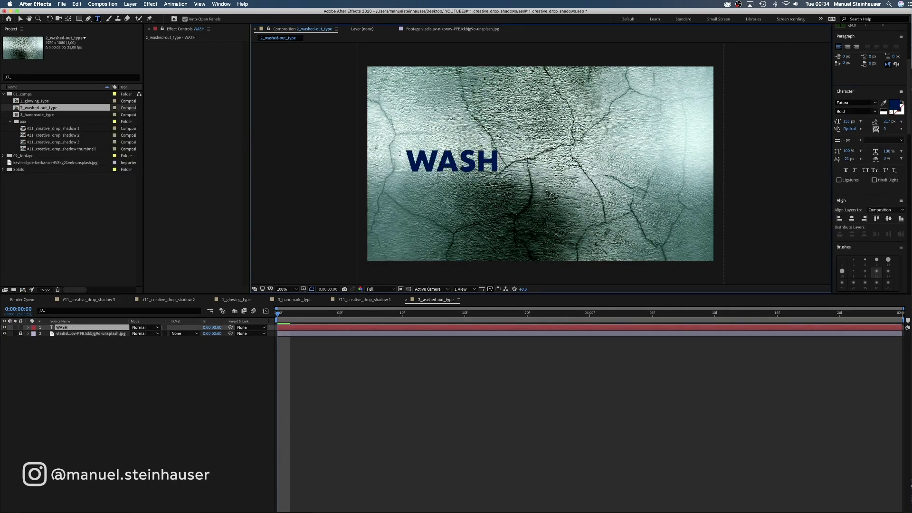
type("ED-OUT")
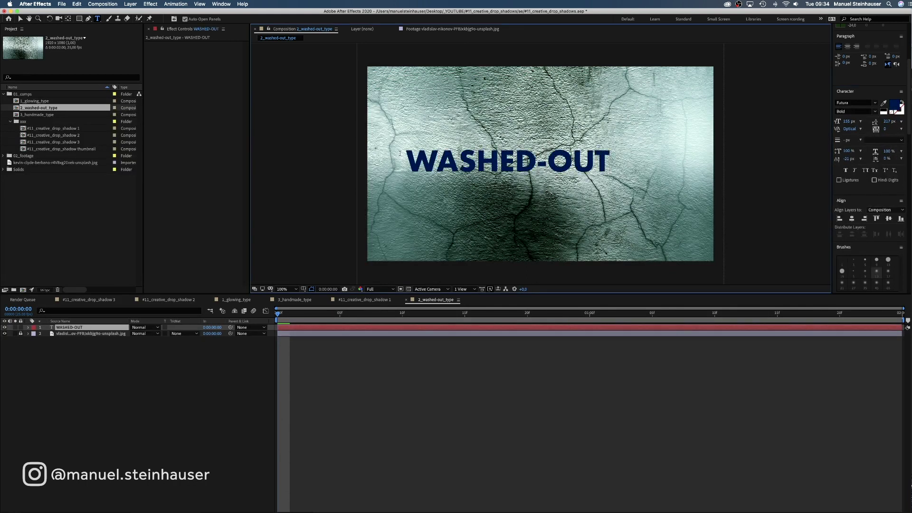
type(" TYPE")
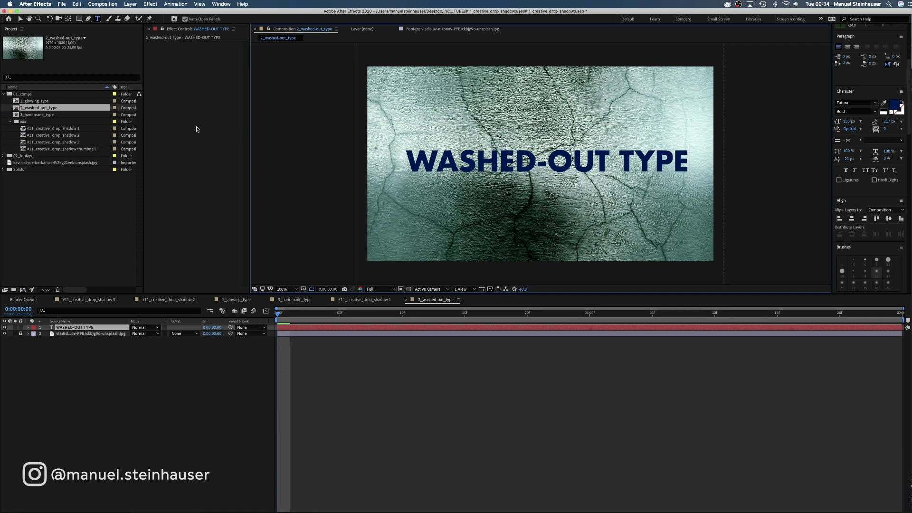
left_click(20, 18)
left_click_drag(598, 164, 588, 172)
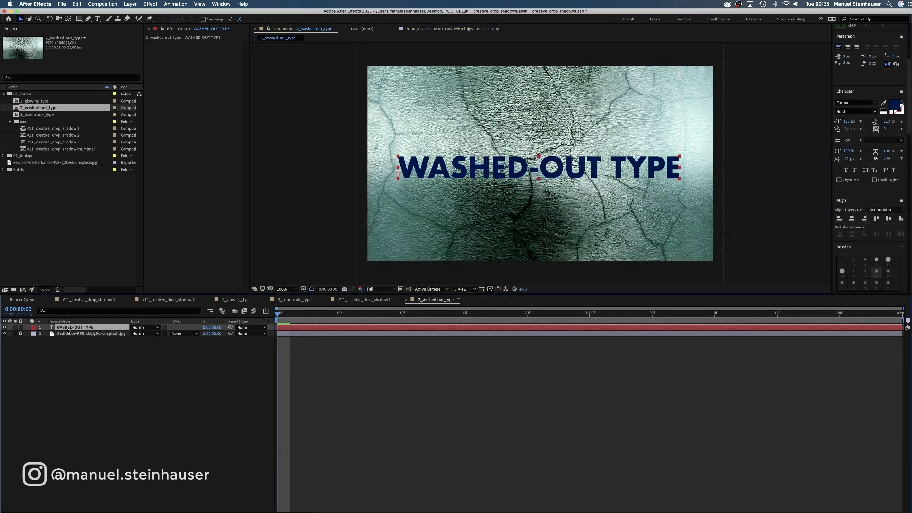
- Duplicate the WASHED-OUT TYPE layer and apply a Drop Shadow effect to the duplicate
key("super+d")
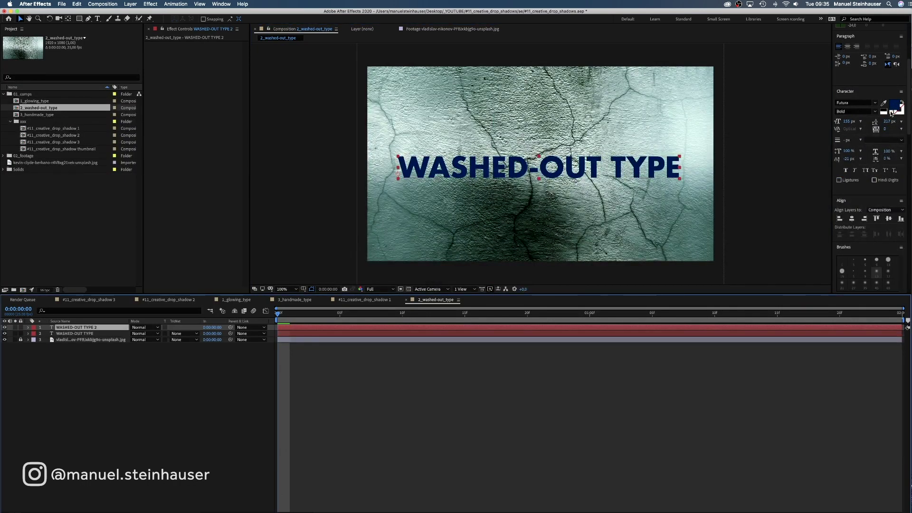
scroll(866, 119, "up", 10)
left_click(867, 84)
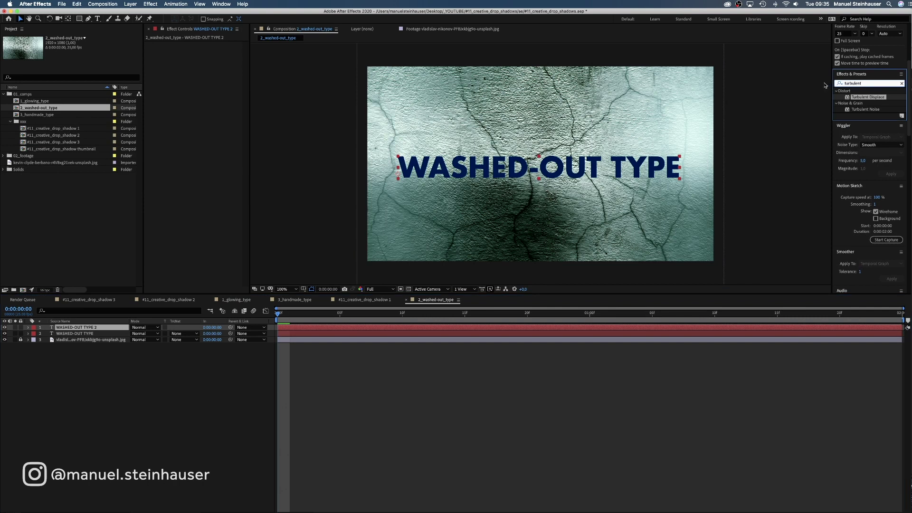
type("drop")
left_click_drag(839, 174, 170, 84)
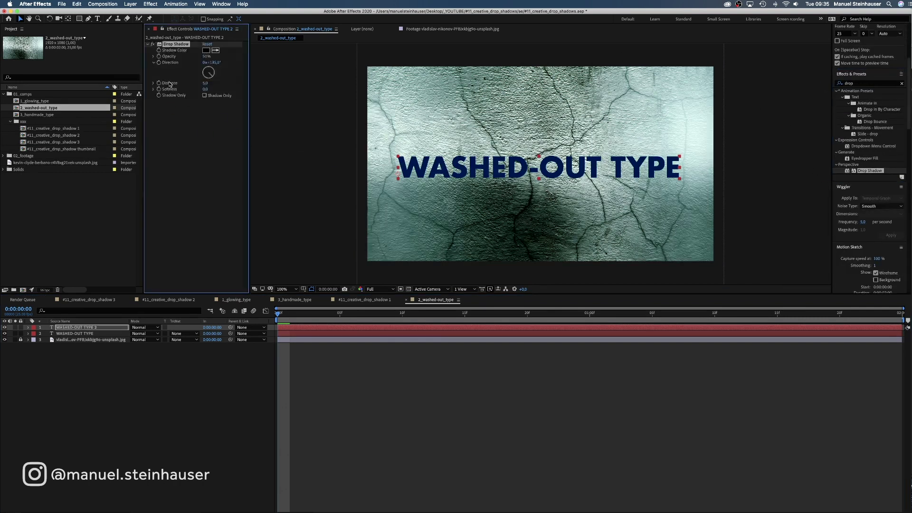
- Make the drop shadow on WASHED-OUT TYPE 2 white, increase its distance and softness, and enable Shadow Only
left_click(206, 50)
left_click_drag(735, 215, 760, 188)
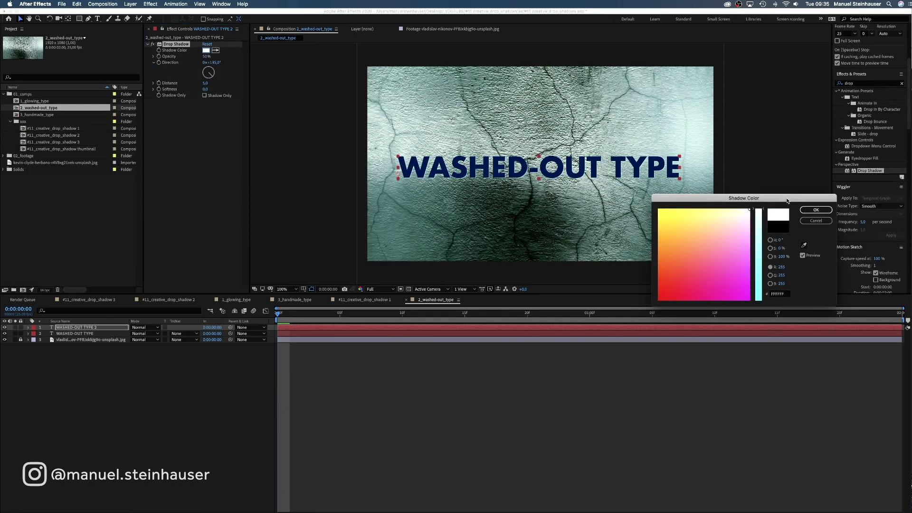
left_click(809, 210)
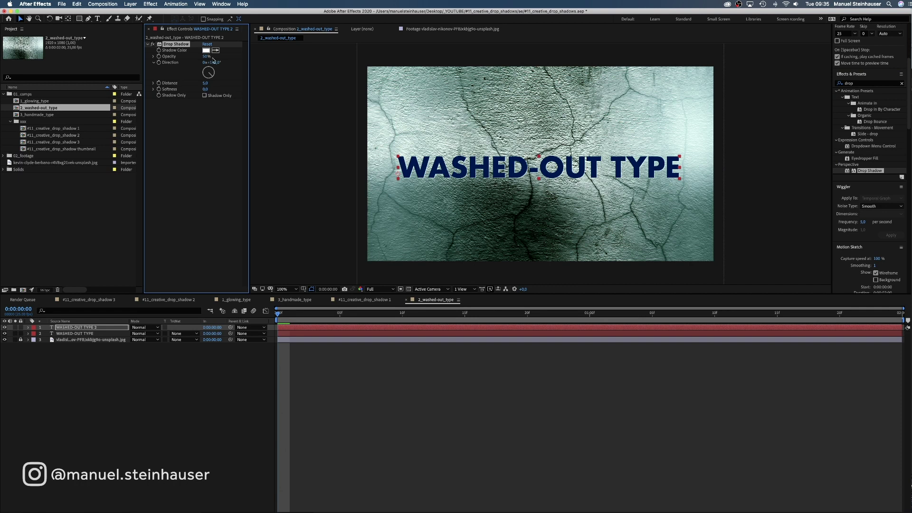
left_click_drag(205, 84, 233, 87)
left_click(204, 96)
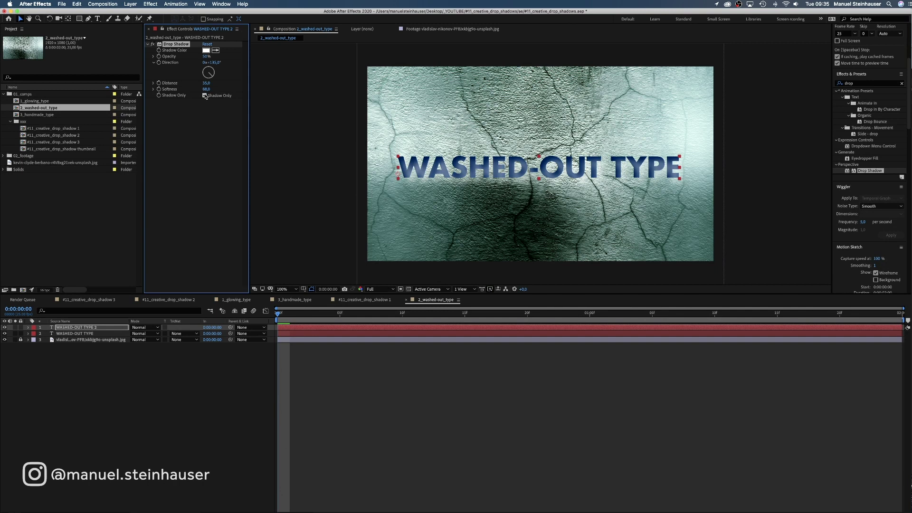
- Set the WASHED-OUT TYPE layer's track matte to Luma Matte "WASHED-OUT TYPE 2" and fine-tune the matte's shadow softness
left_click(185, 333)
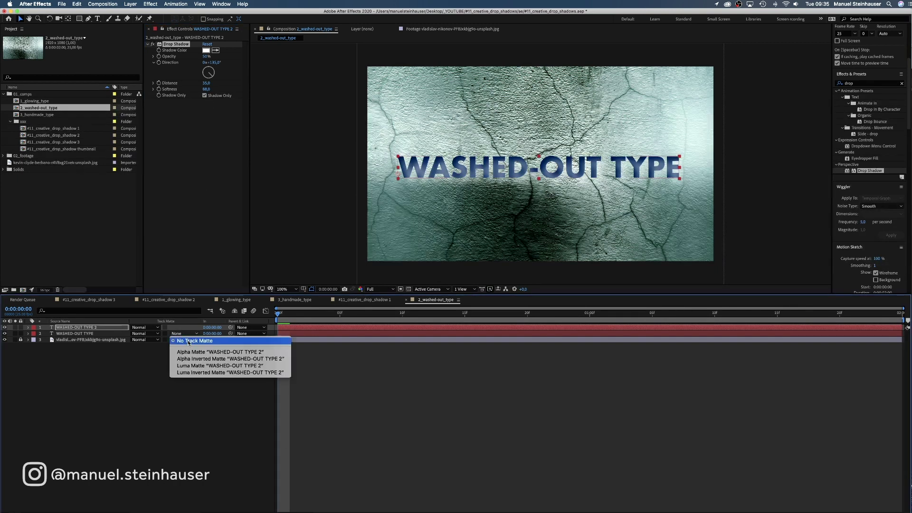
left_click(181, 366)
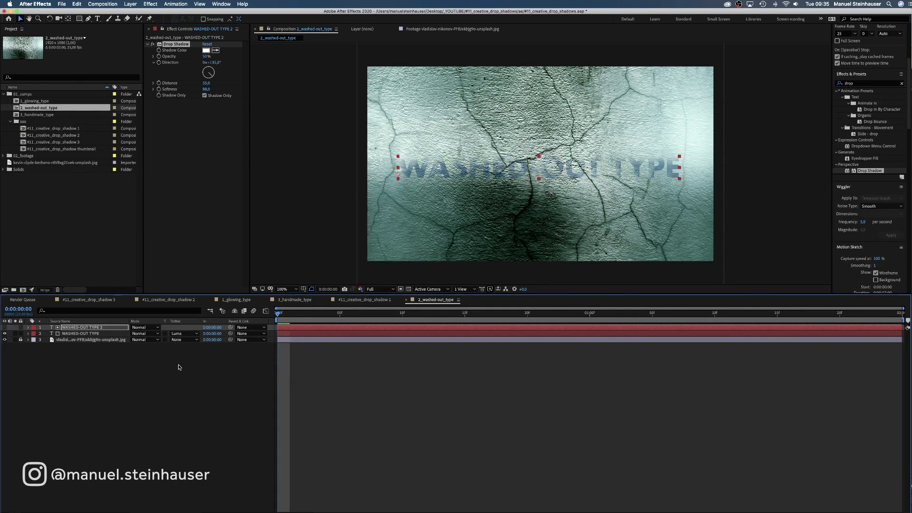
left_click_drag(206, 89, 191, 90)
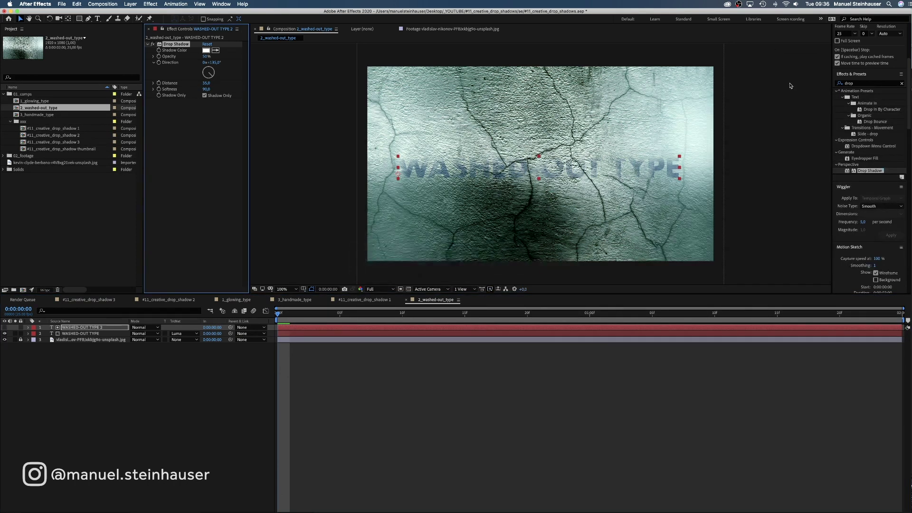
- Search the effects for "scatter" and apply the Scatter effect to the WASHED-OUT TYPE 2 layer
left_click(860, 83)
key("BackSpace")
key("BackSpace")
key("BackSpace")
key("BackSpace")
type("scatte")
left_click_drag(848, 110, 189, 147)
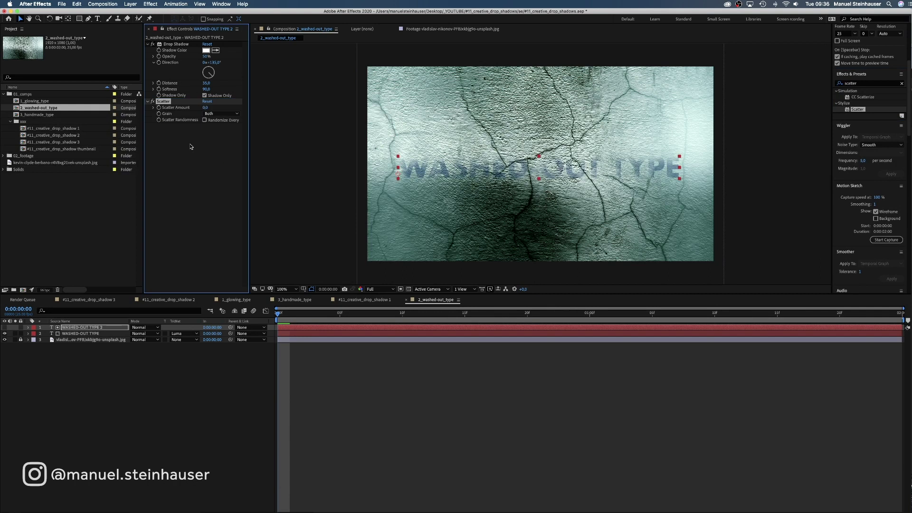
- Set the Scatter amount on WASHED-OUT TYPE 2 to about 155 and reduce its drop shadow distance to about 8
left_click_drag(205, 107, 221, 106)
mouse_move(221, 105)
left_mouse_down()
mouse_move(193, 83)
mouse_move(208, 108)
mouse_move(217, 105)
left_mouse_up()
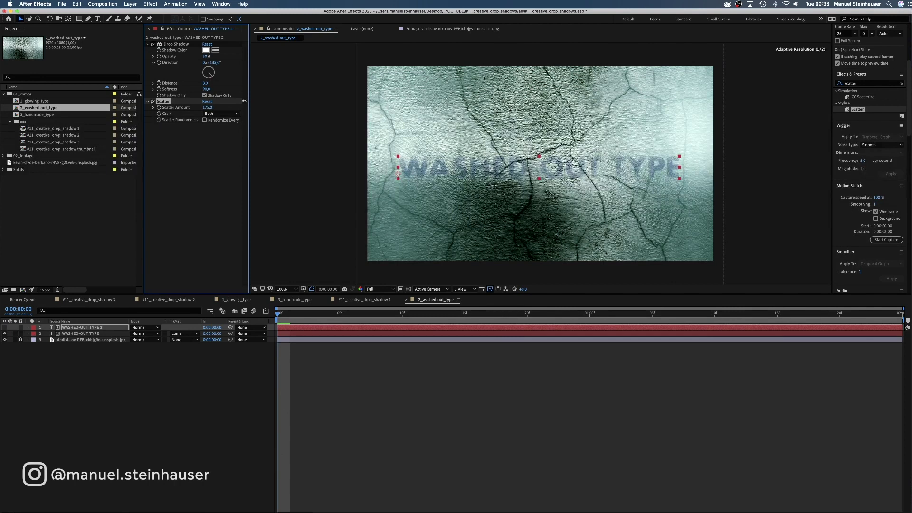
left_click_drag(242, 101, 238, 101)
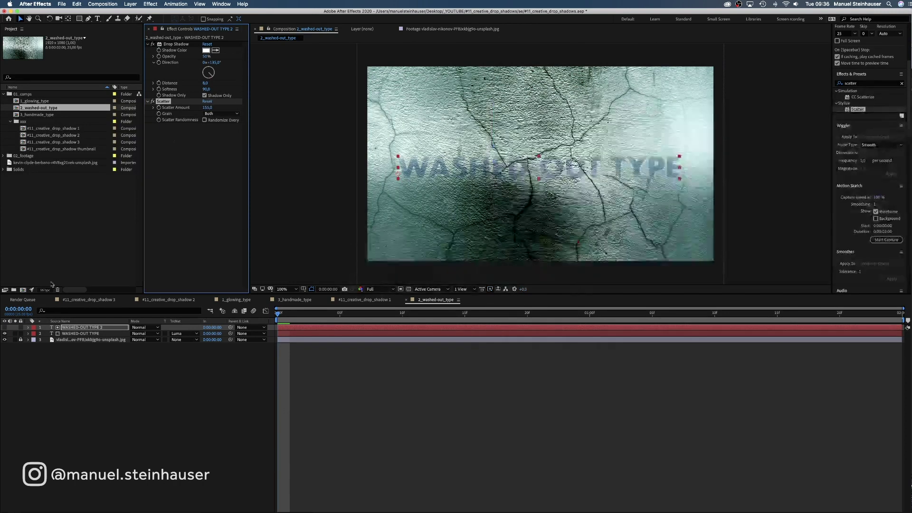
- Duplicate the WASHED-OUT TYPE 2 layer, place the copy below WASHED-OUT TYPE and make it visible
left_click(74, 327)
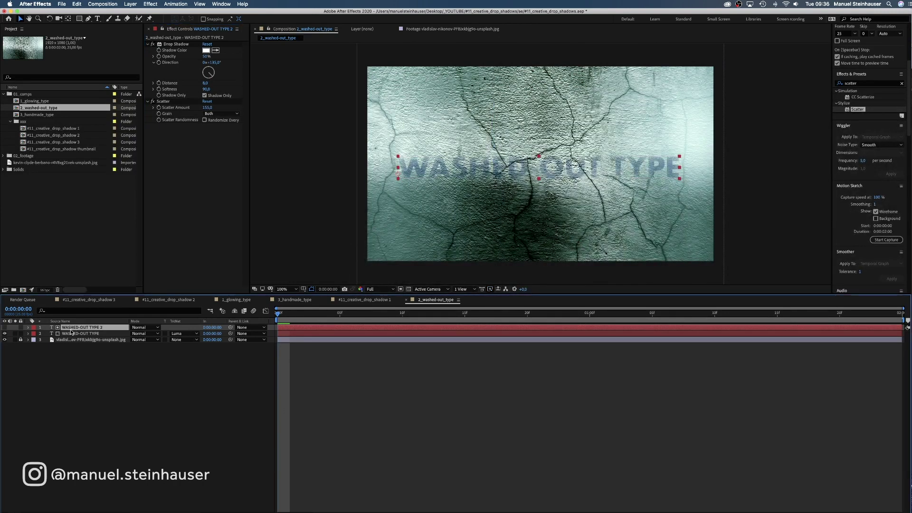
key("super+d")
left_click_drag(75, 327, 75, 343)
left_click(4, 339)
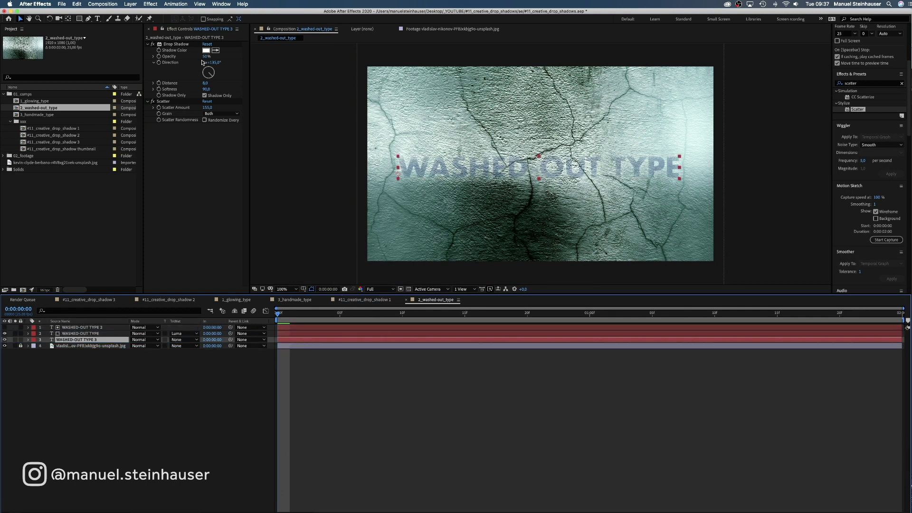
- Set the shadow color of WASHED-OUT TYPE 3 to dark blue with RGB values 0, 35, 85
left_click(206, 50)
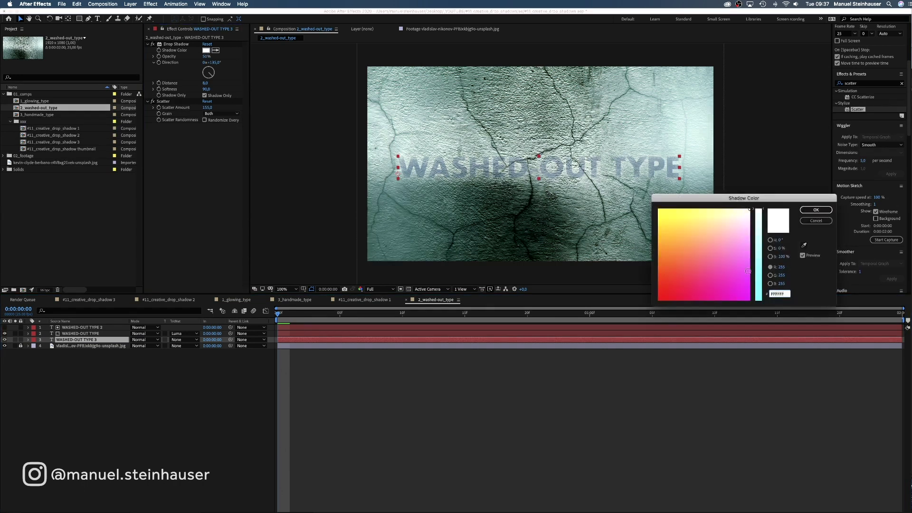
left_click(781, 267)
type("0")
key("Tab")
type("35")
key("Tab")
type("8")
key("Return")
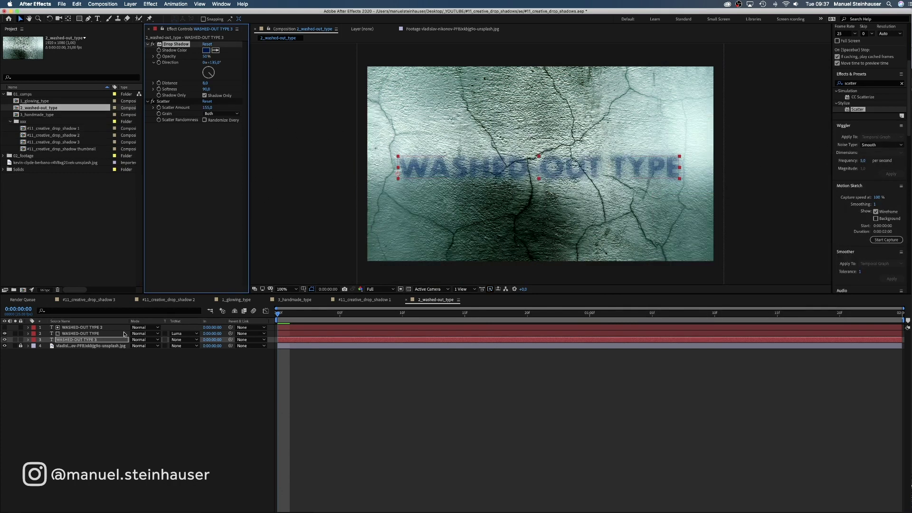
- Adjust the WASHED-OUT TYPE 3 shadow to a direction of about -247° and distance of about 39, soften it, and raise Scatter to about 326
left_click_drag(212, 77, 212, 77)
left_click_drag(206, 89, 258, 101)
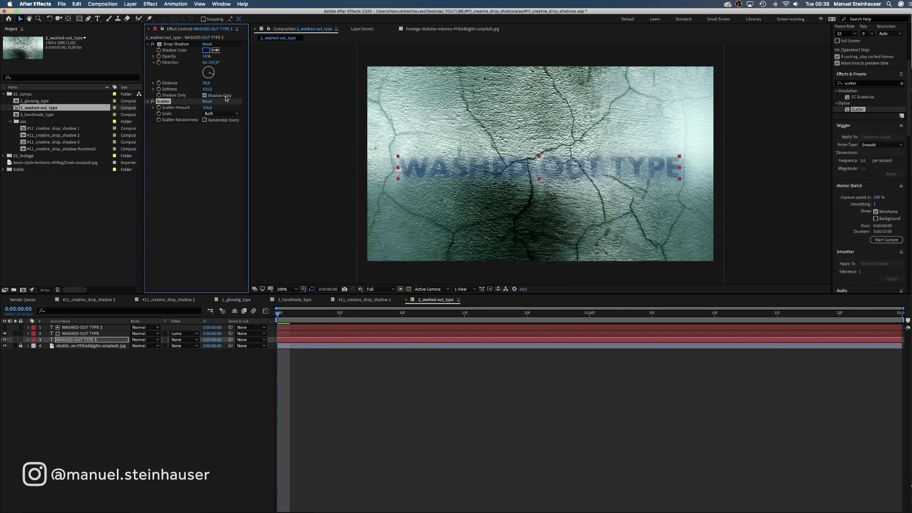
- Find the Turbulent Displace effect and apply it to the WASHED-OUT TYPE 3 layer
left_click(855, 76)
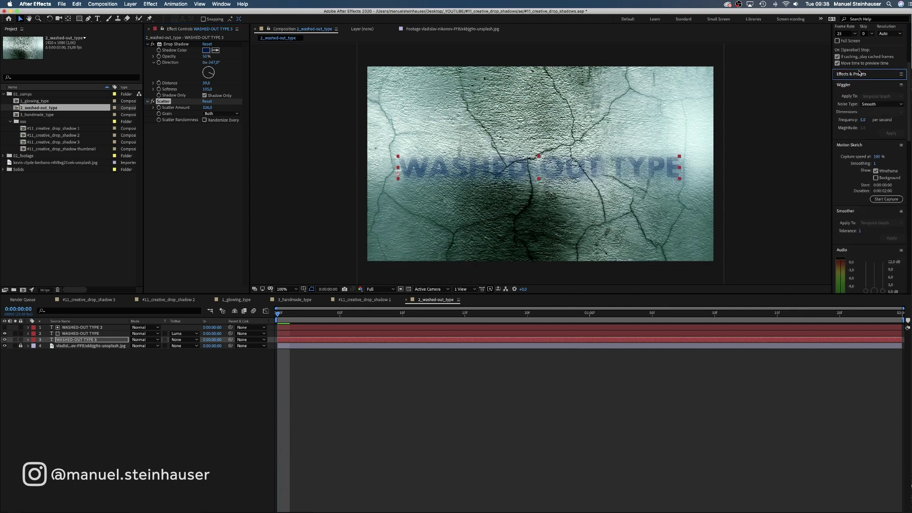
left_click(859, 74)
type("turb")
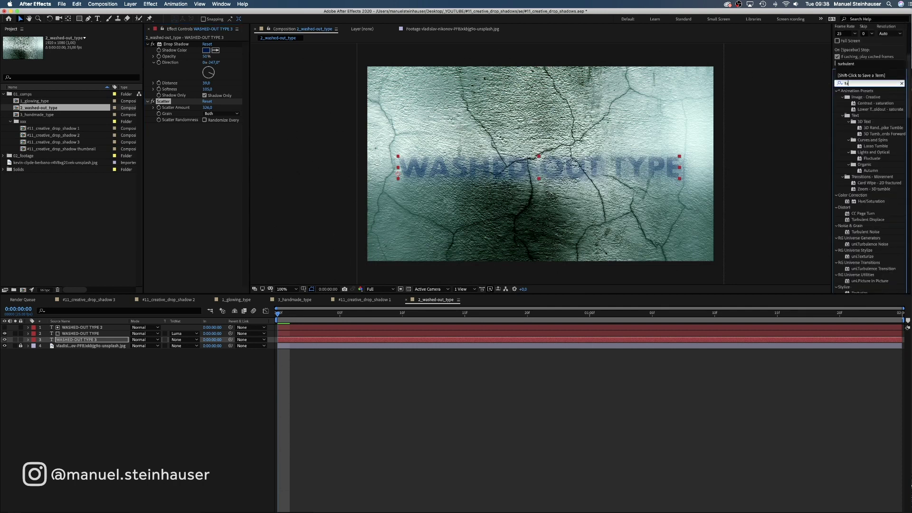
left_click_drag(853, 98, 183, 170)
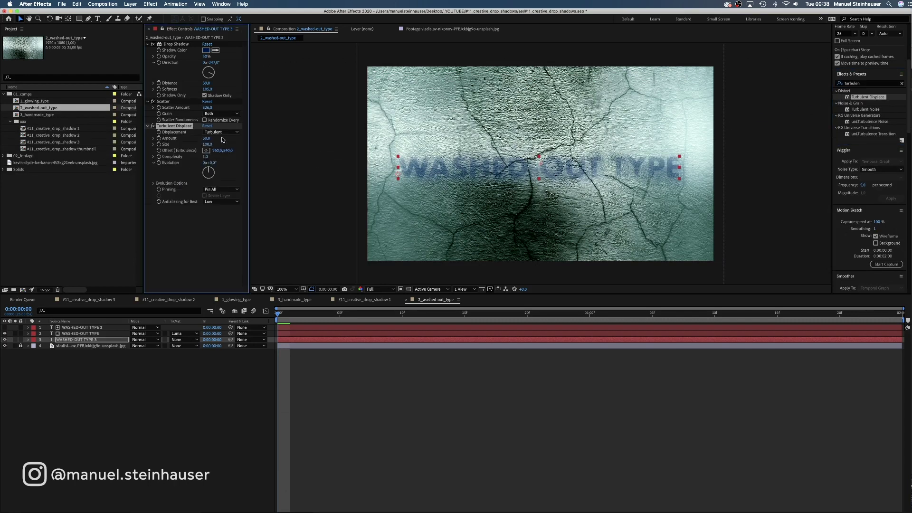
- Set Turbulent Displace to Cross Displacement with an amount of about 19, a smaller size and a higher complexity
left_click(222, 133)
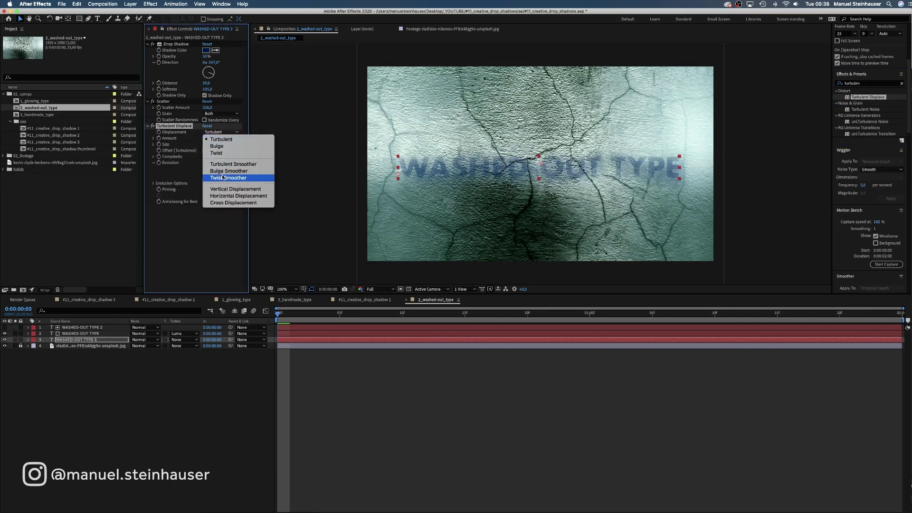
left_click(224, 203)
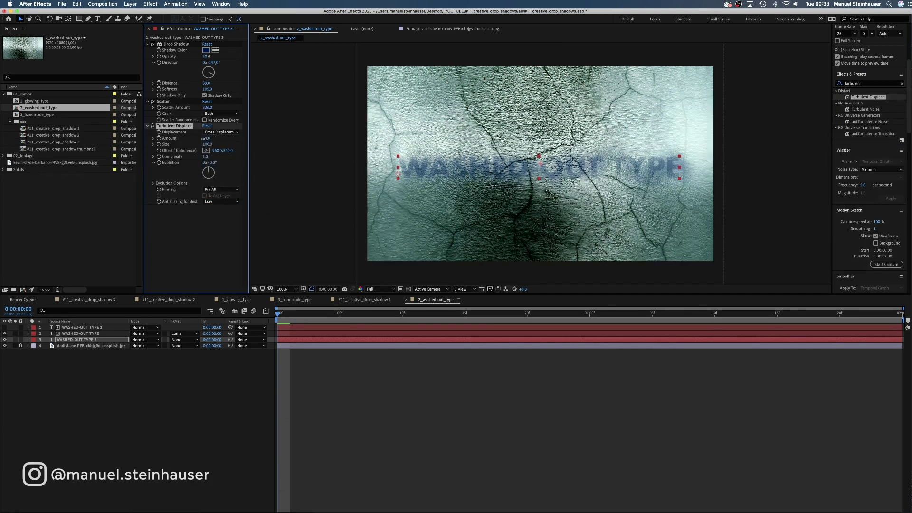
left_click_drag(203, 138, 184, 145)
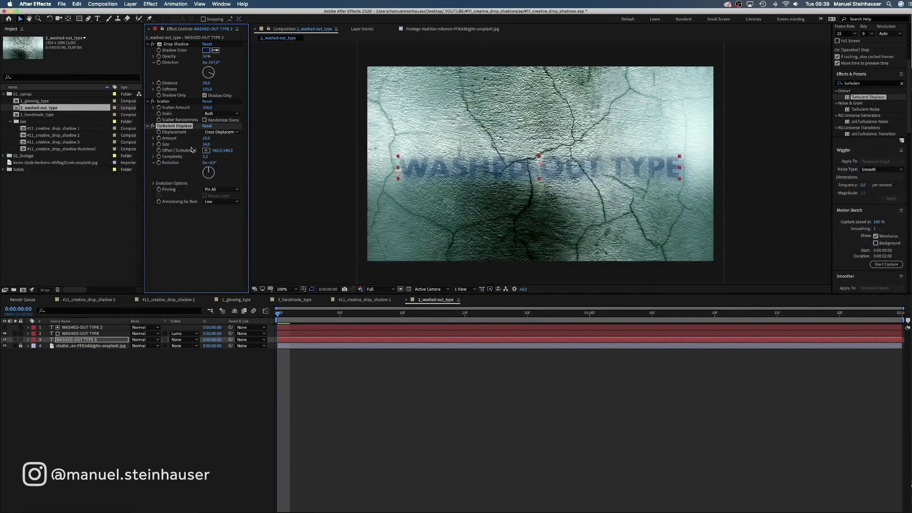
- Fine-tune the drop shadow opacity on the WASHED-OUT TYPE 2 matte layer
left_click(70, 334)
left_click(74, 327)
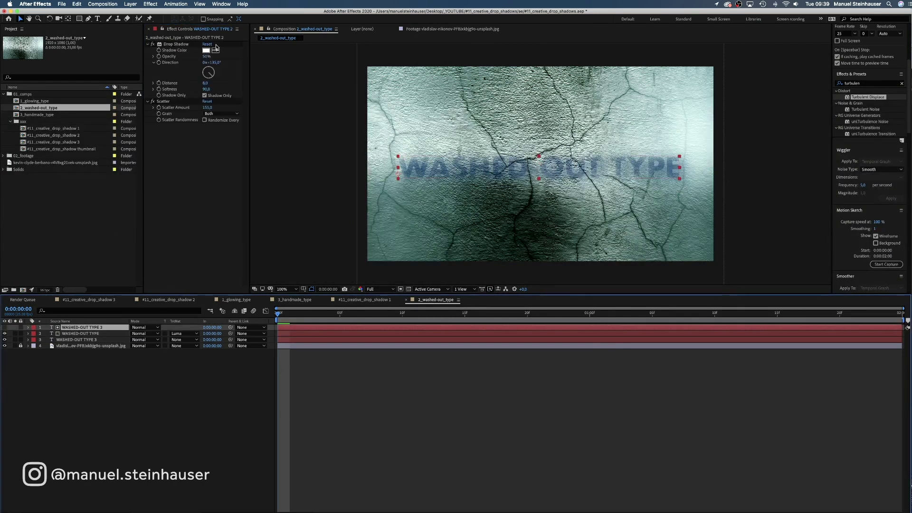
left_click_drag(207, 56, 240, 50)
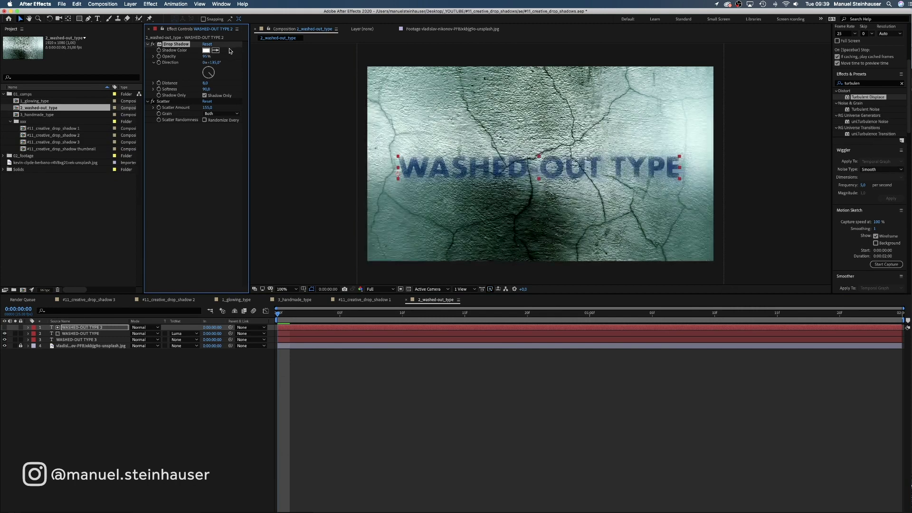
left_click_drag(207, 57, 188, 56)
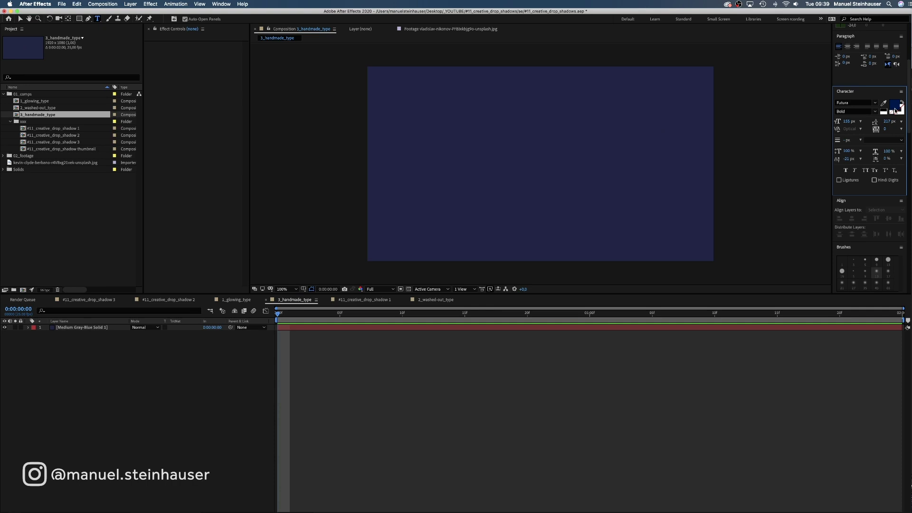
- Set the text fill color for the 3_handmade_type composition to bright cyan
left_click(896, 108)
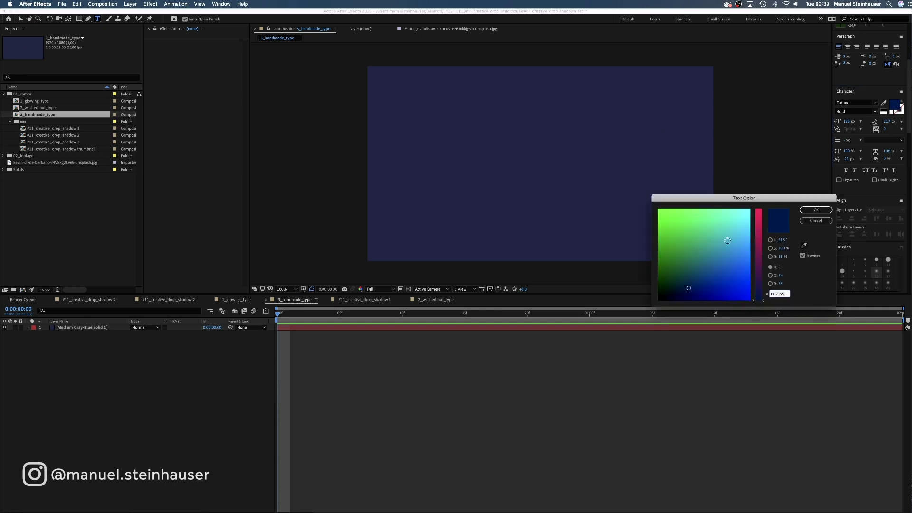
left_click_drag(727, 241, 756, 216)
left_click(816, 210)
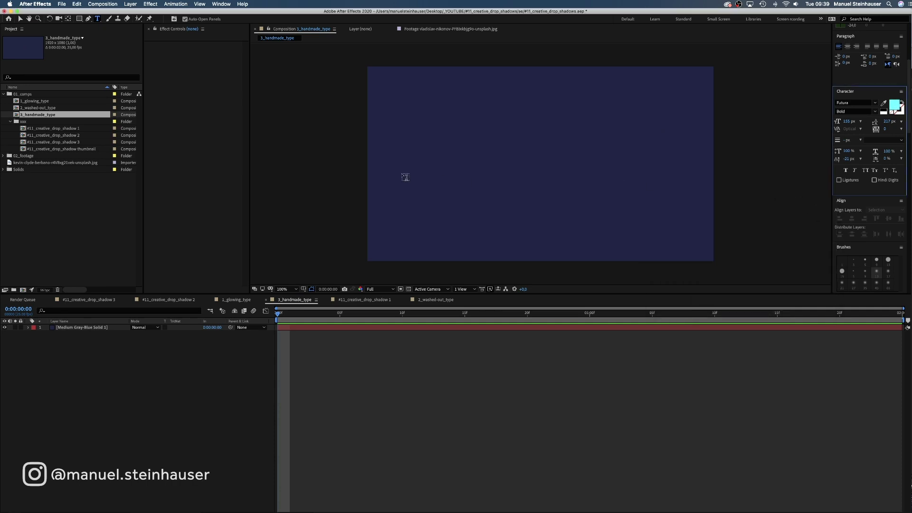
- Add the text "HANDMADE TYPE" near the center of the frame and duplicate its layer
left_click(389, 170)
type("HANDMADE")
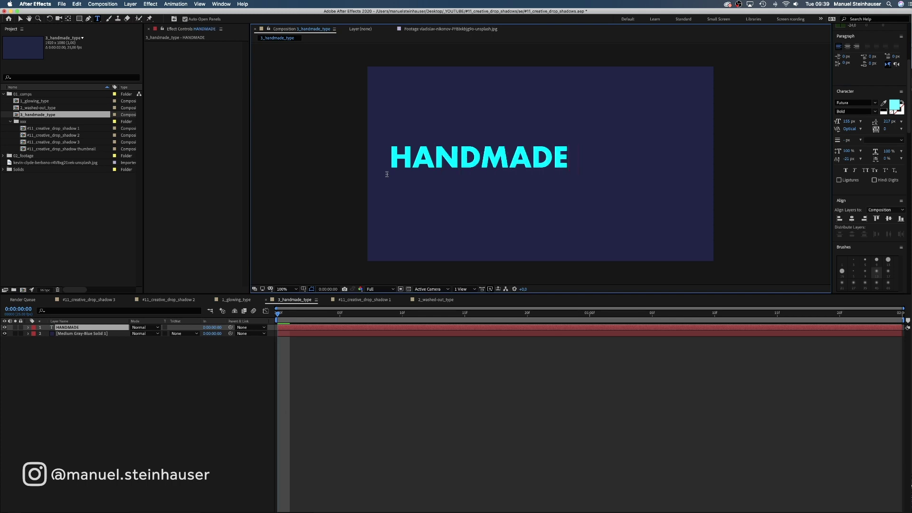
type(" TYPE")
left_click(20, 19)
left_click_drag(551, 162, 552, 166)
left_click(88, 328)
key("super+d")
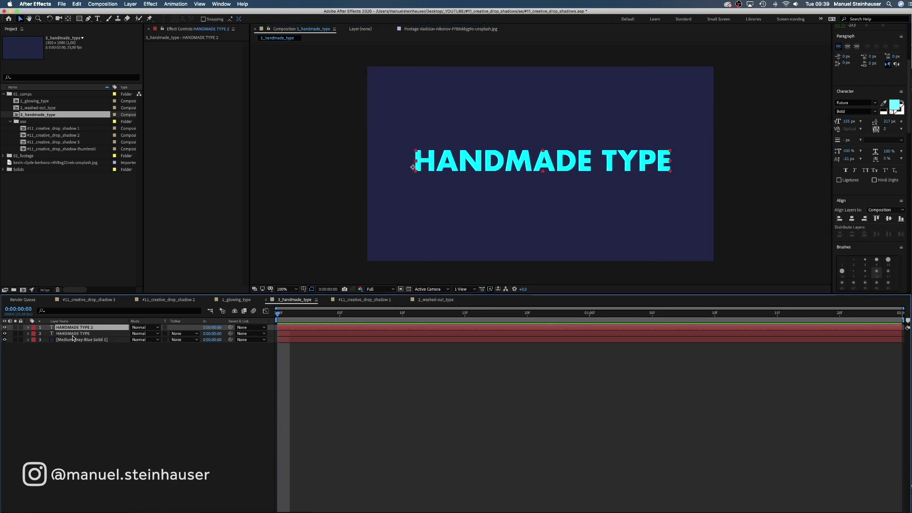
- Apply a Drop Shadow effect to the lower HANDMADE TYPE layer and sample the text's cyan as the shadow color
left_click(73, 334)
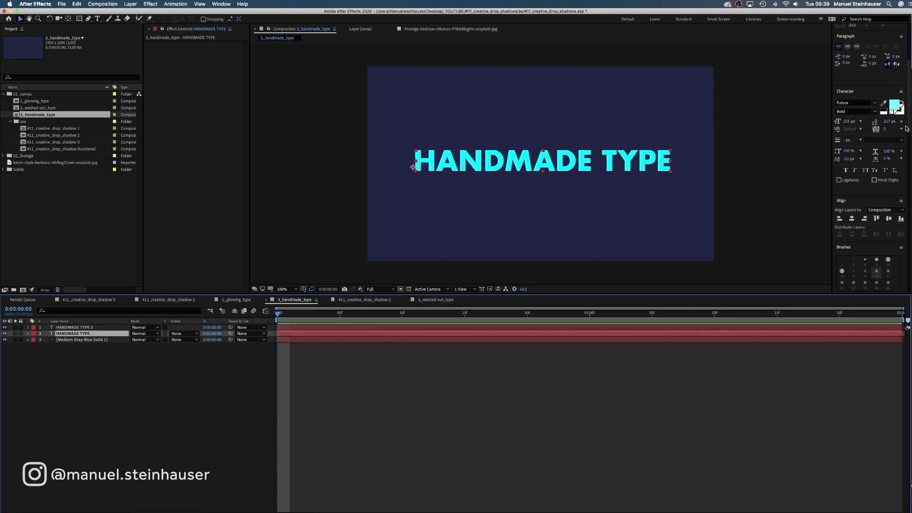
scroll(875, 138, "down", 10)
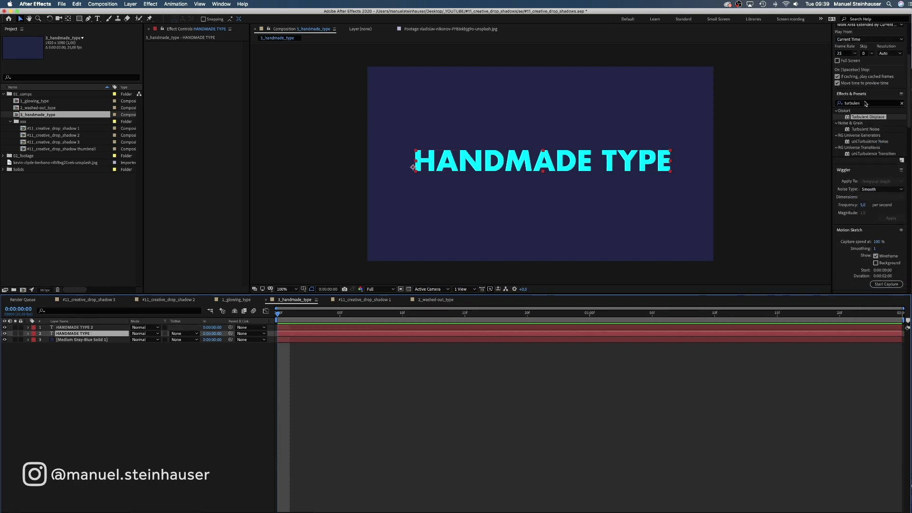
left_click(865, 104)
key("super+a")
type("drop")
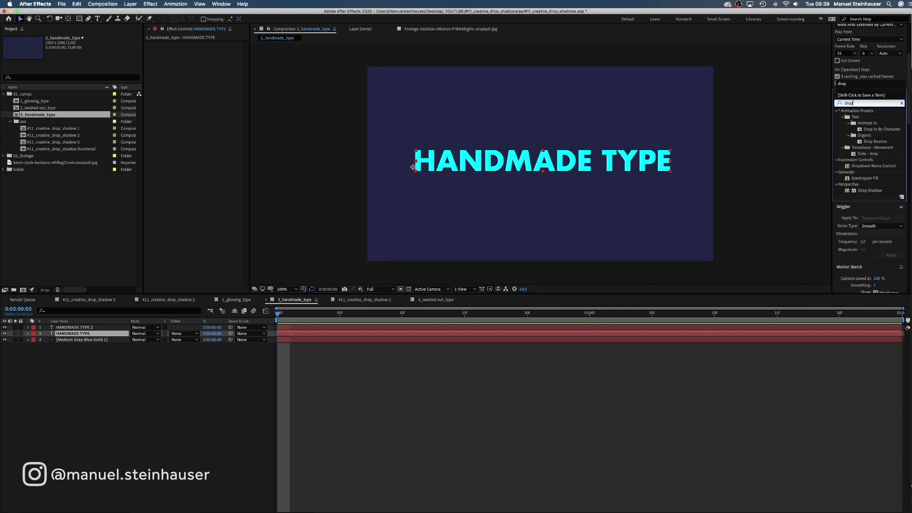
left_click_drag(846, 195, 169, 85)
left_click(215, 50)
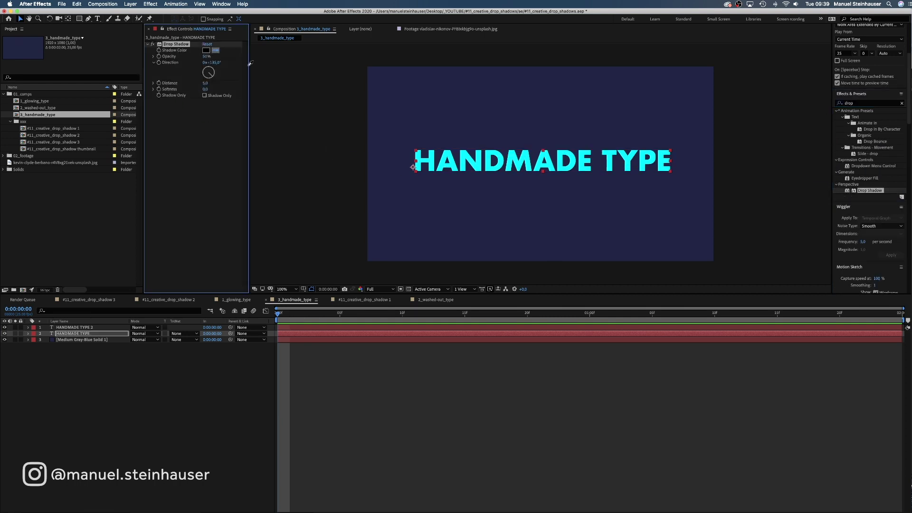
left_click(445, 158)
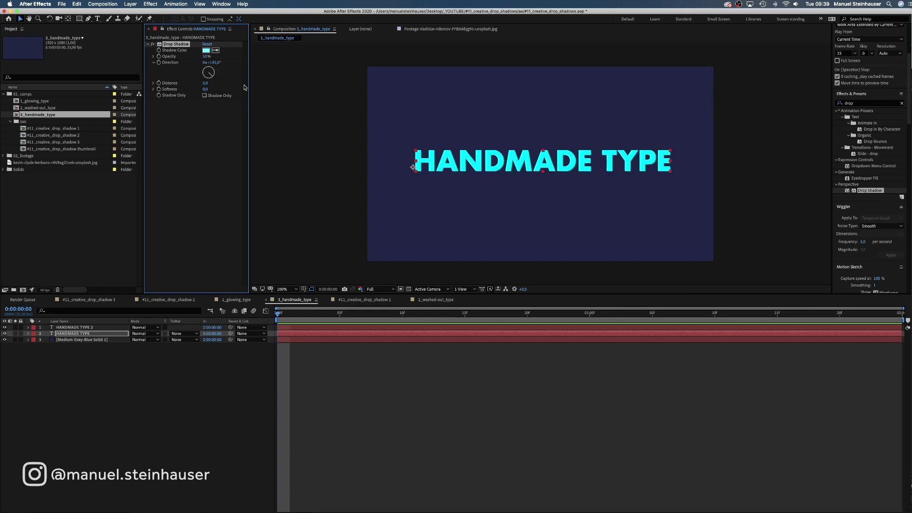
- Offset and soften the drop shadow as shadow only, and add the Venetian Blinds effect to the lower HANDMADE TYPE layer
mouse_move(209, 88)
left_mouse_down()
mouse_move(233, 79)
mouse_move(212, 82)
left_mouse_up()
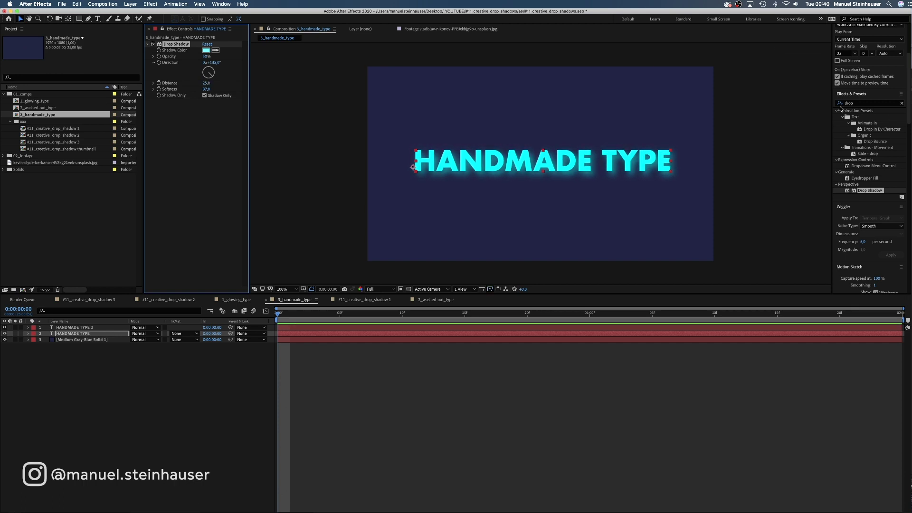
left_click(862, 103)
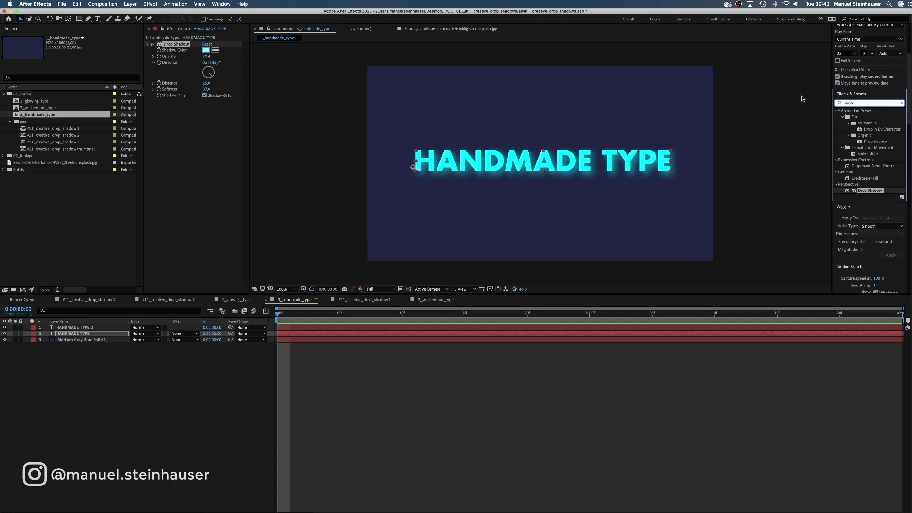
key("BackSpace")
key("BackSpace")
key("BackSpace")
key("BackSpace")
type("venetian")
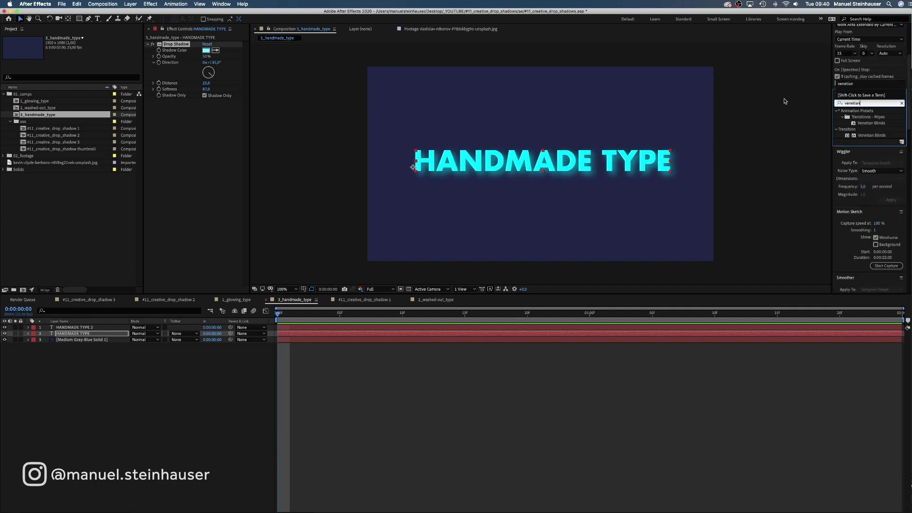
left_click_drag(853, 125, 164, 157)
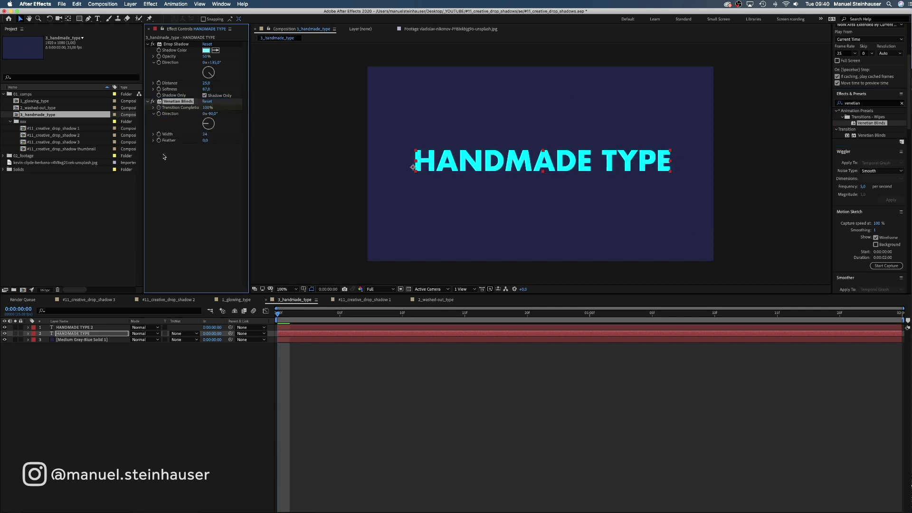
- Set the Venetian Blinds direction to 135° with 66% transition completion, and the drop shadow to 100% opacity, distance 33 and softness 46
left_click_drag(206, 124, 215, 126)
left_click(214, 114)
type("135")
key("Return")
left_click_drag(205, 57, 260, 45)
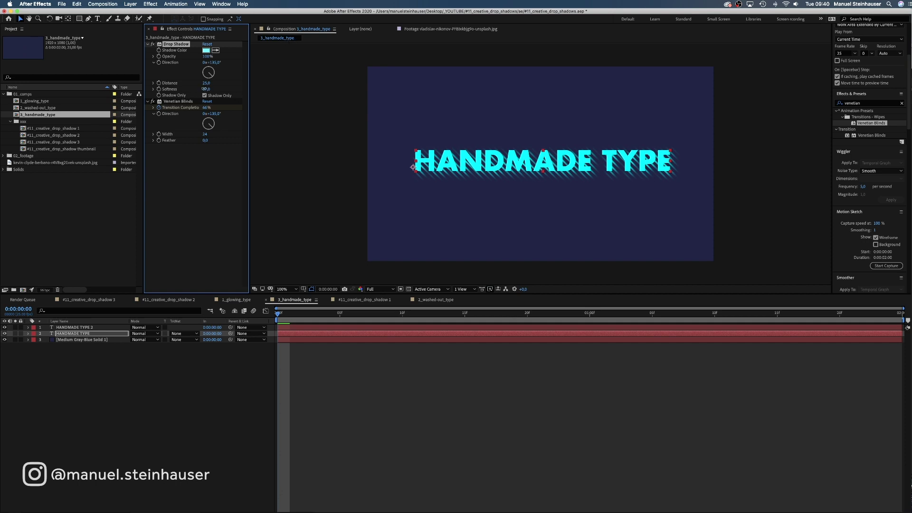
left_click_drag(195, 89, 204, 84)
- Find the Roughen Edges effect and add it below Venetian Blinds on the lower HANDMADE TYPE layer
left_click(863, 103)
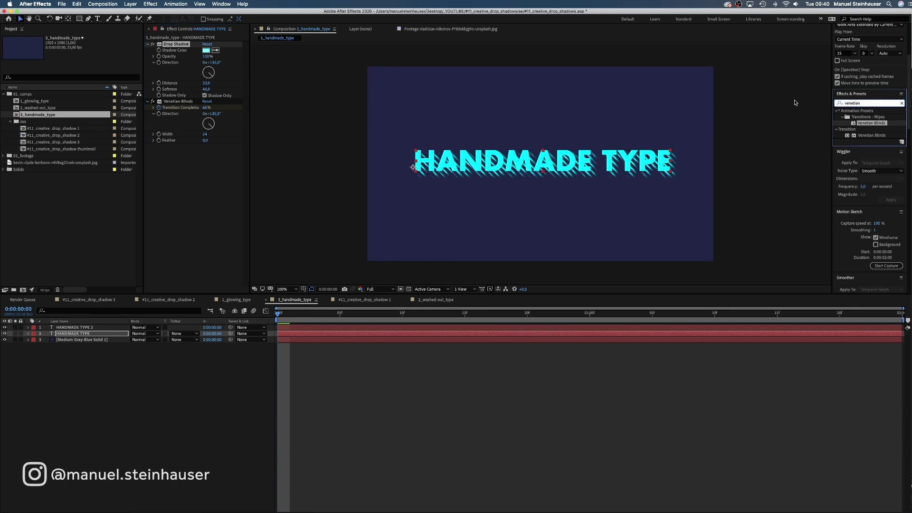
key("BackSpace")
key("BackSpace")
key("BackSpace")
key("BackSpace")
key("BackSpace")
key("BackSpace")
key("BackSpace")
key("BackSpace")
type("roughen")
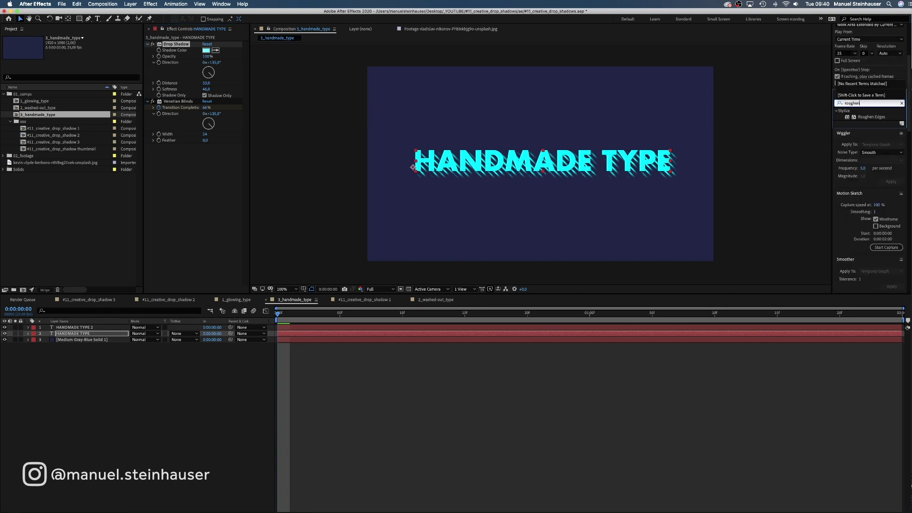
left_click_drag(841, 119, 177, 204)
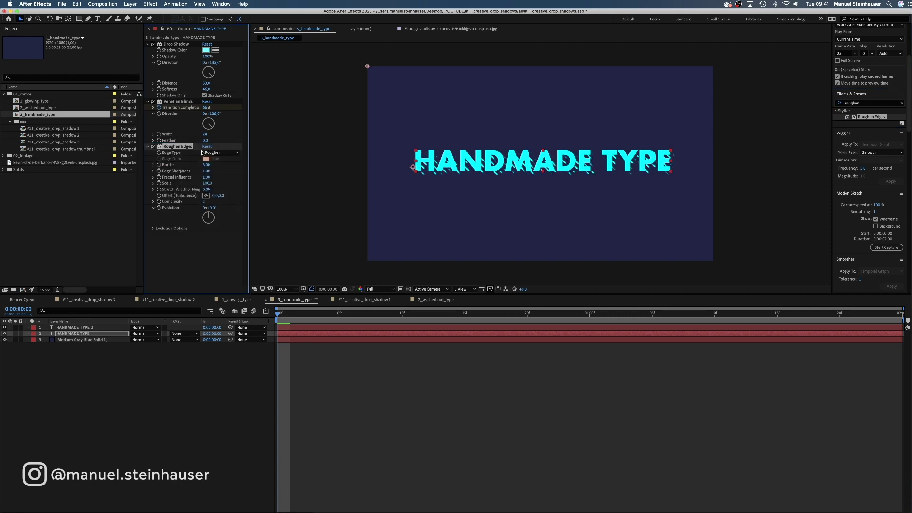
- Set the Roughen Edges border to 0.70, scale to 68 and complexity to 10, and the Venetian Blinds width to 15
left_click_drag(196, 166, 181, 166)
left_click_drag(205, 183, 198, 183)
left_click_drag(204, 135, 202, 134)
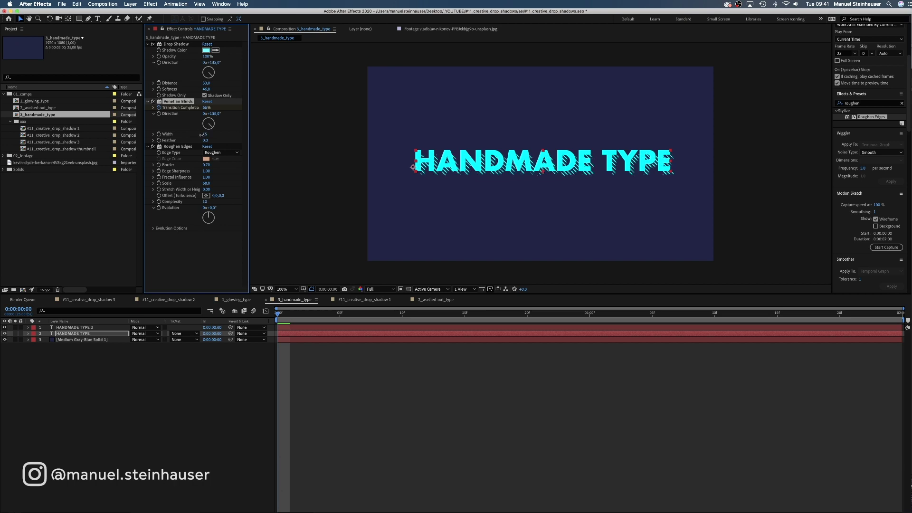
- Keyframe the Roughen Edges evolution from 0 at the first frame to one full revolution at 0:00:01:24 and preview the animation
left_click(158, 208)
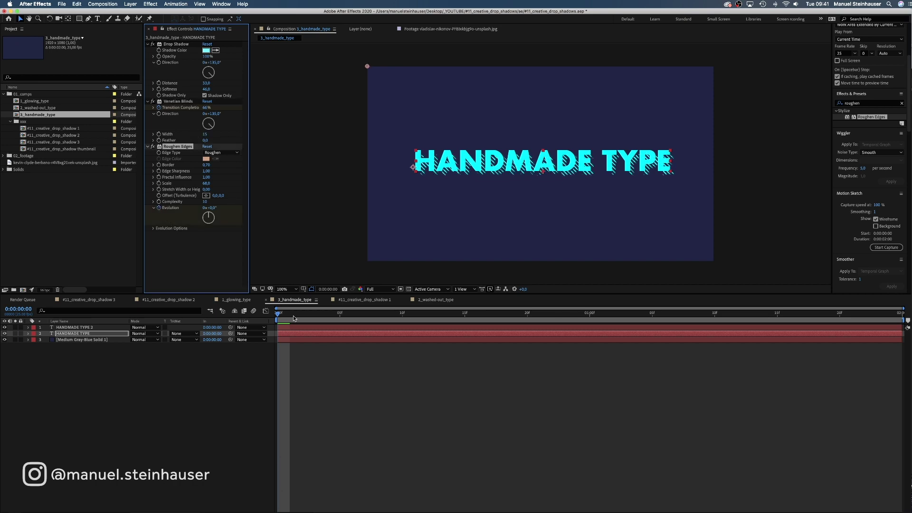
left_click_drag(288, 315, 889, 321)
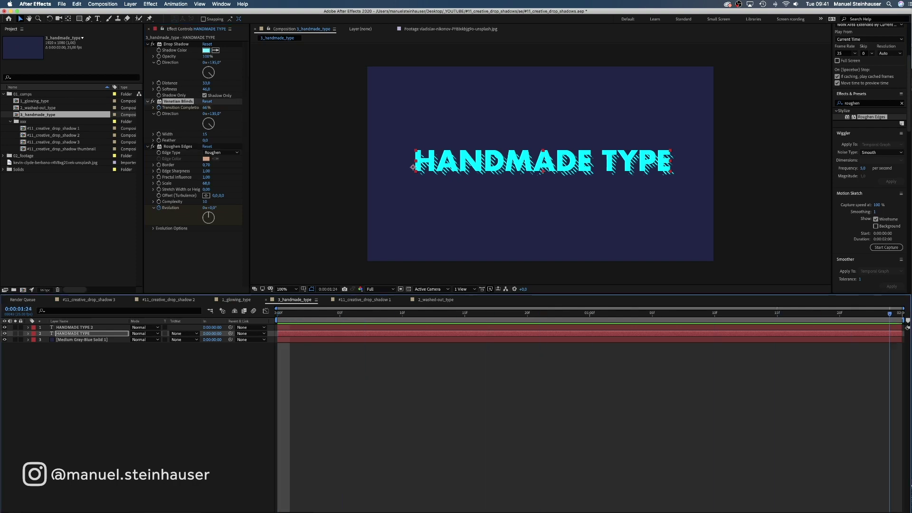
left_click(204, 208)
type("1")
key("Return")
key("space")
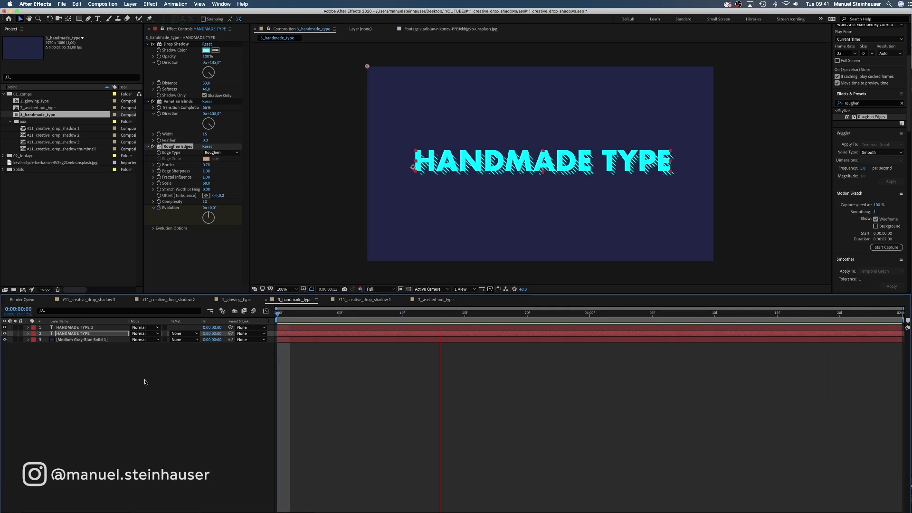
key("space")
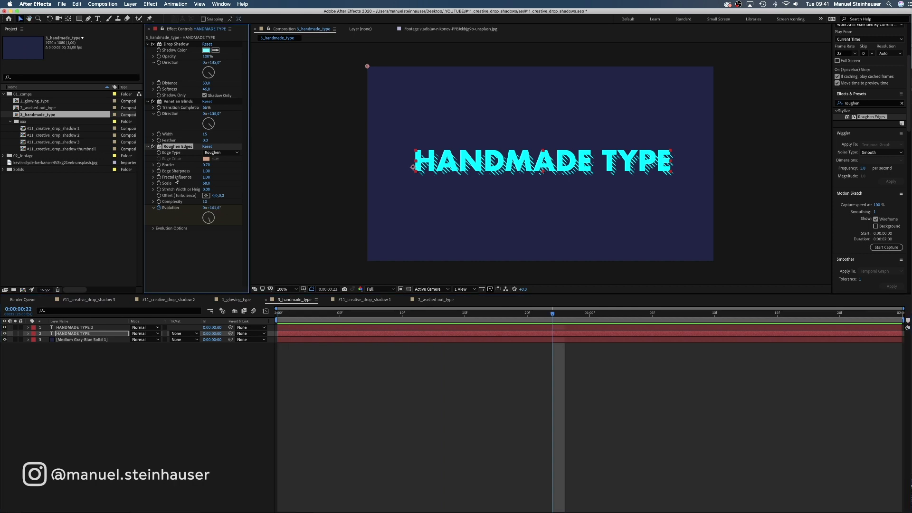
- Copy the animated Roughen Edges effect onto the HANDMADE TYPE 2 layer, set its border to 1.10 and preview from the start
left_click(76, 328)
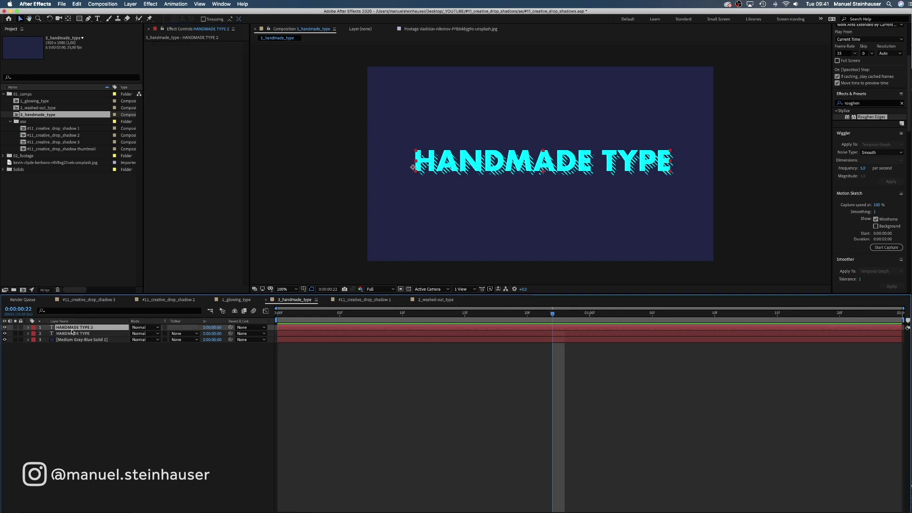
key("super+v")
left_click_drag(549, 315, 277, 333)
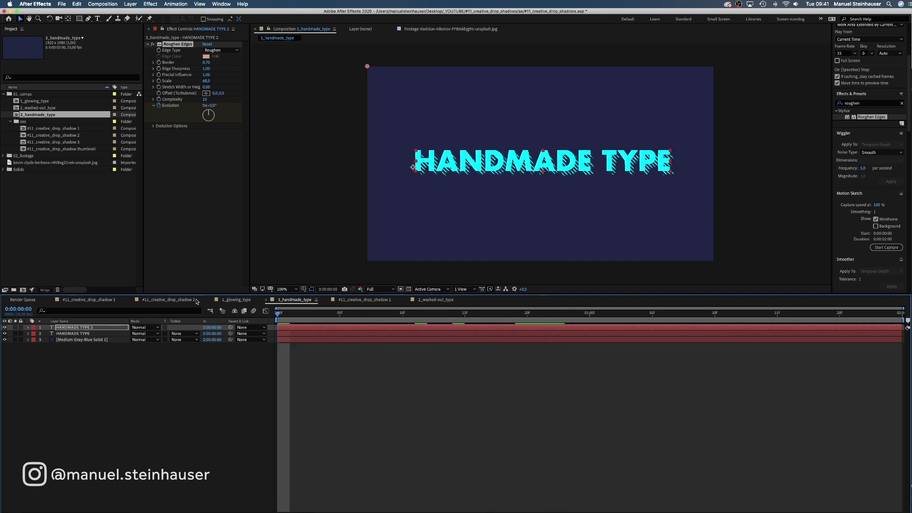
left_click_drag(206, 62, 219, 62)
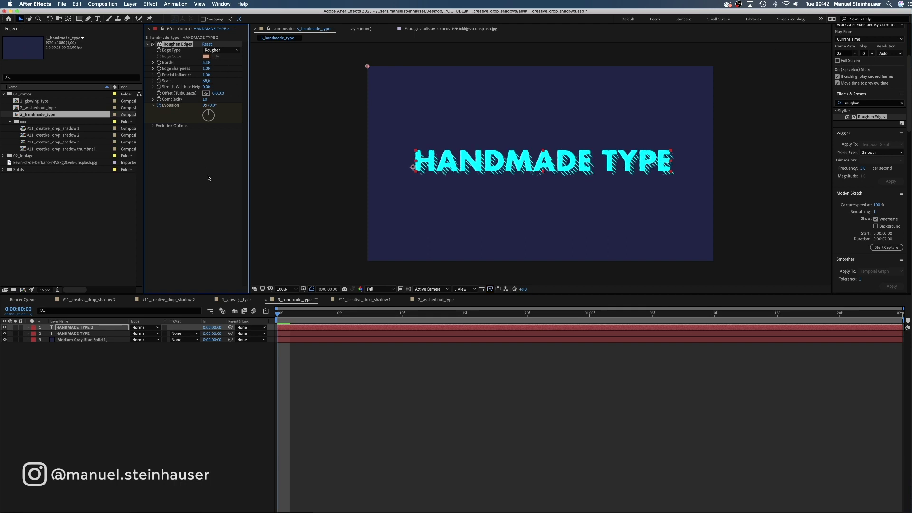
key("space")
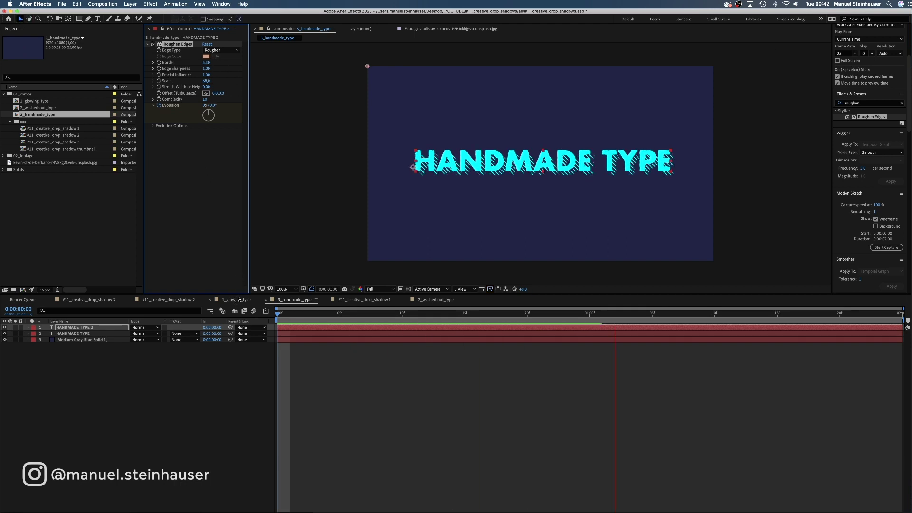